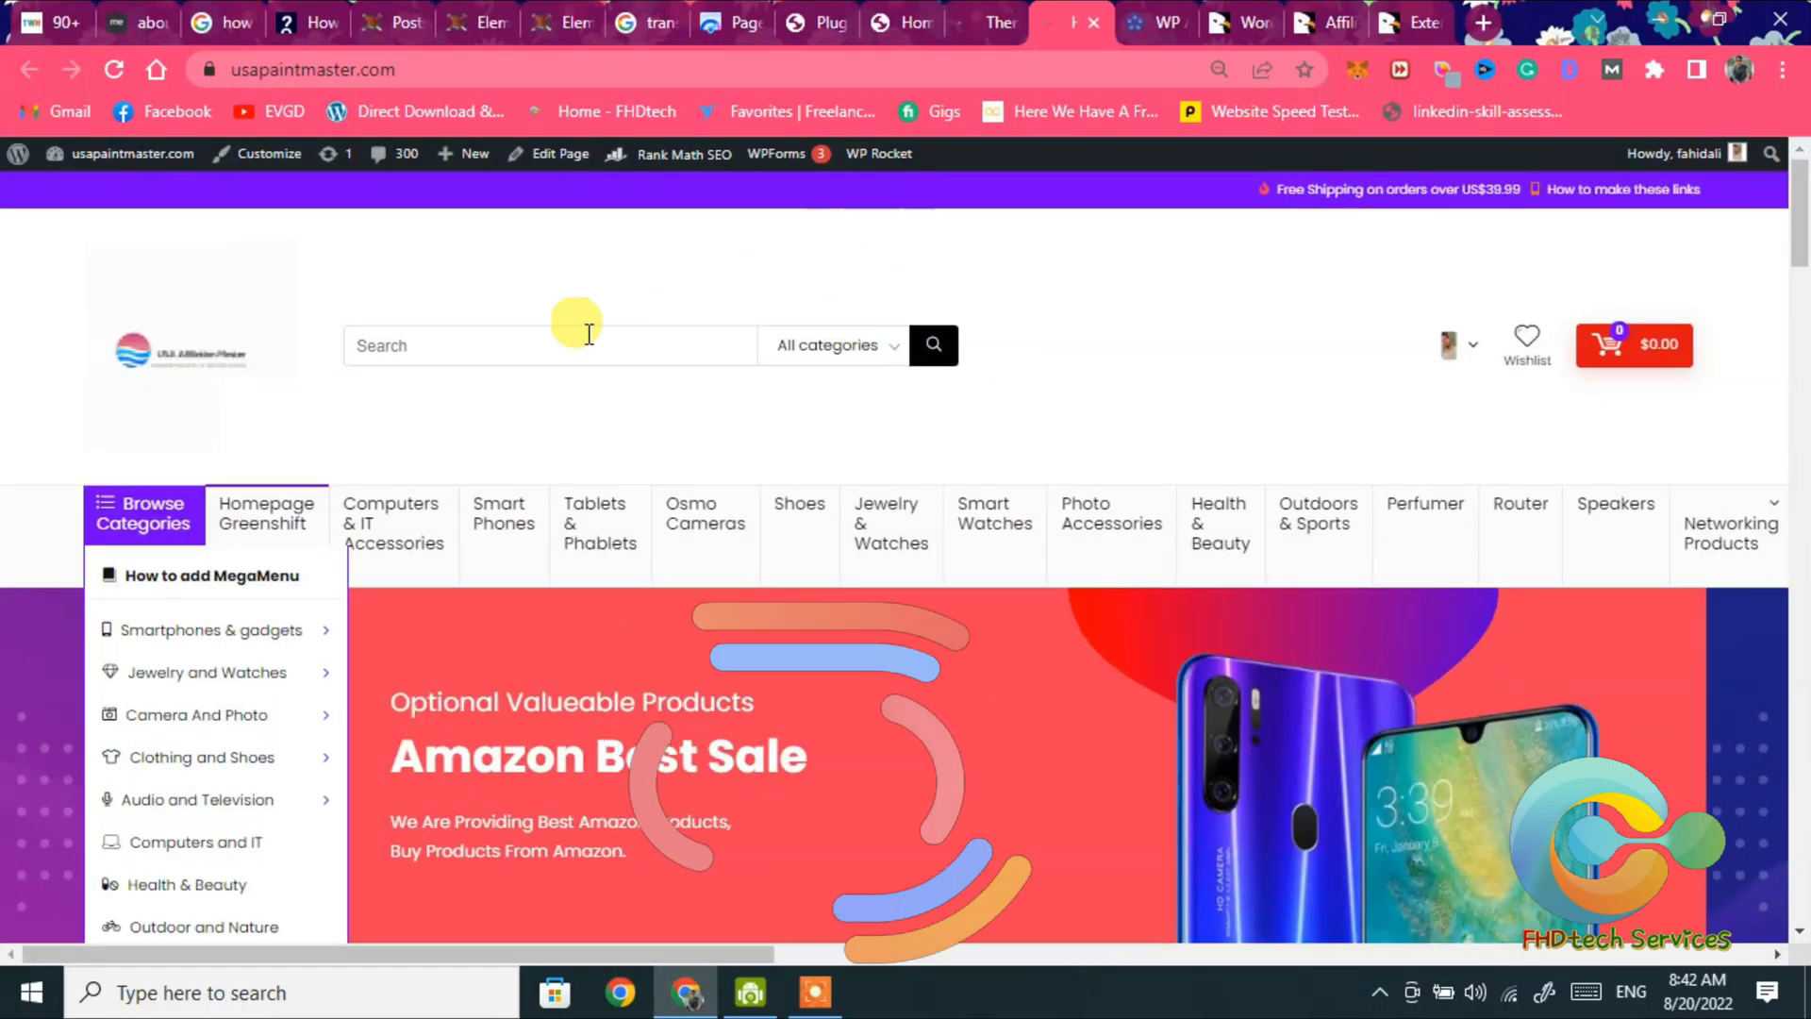
scroll(393, 605, "down", 1)
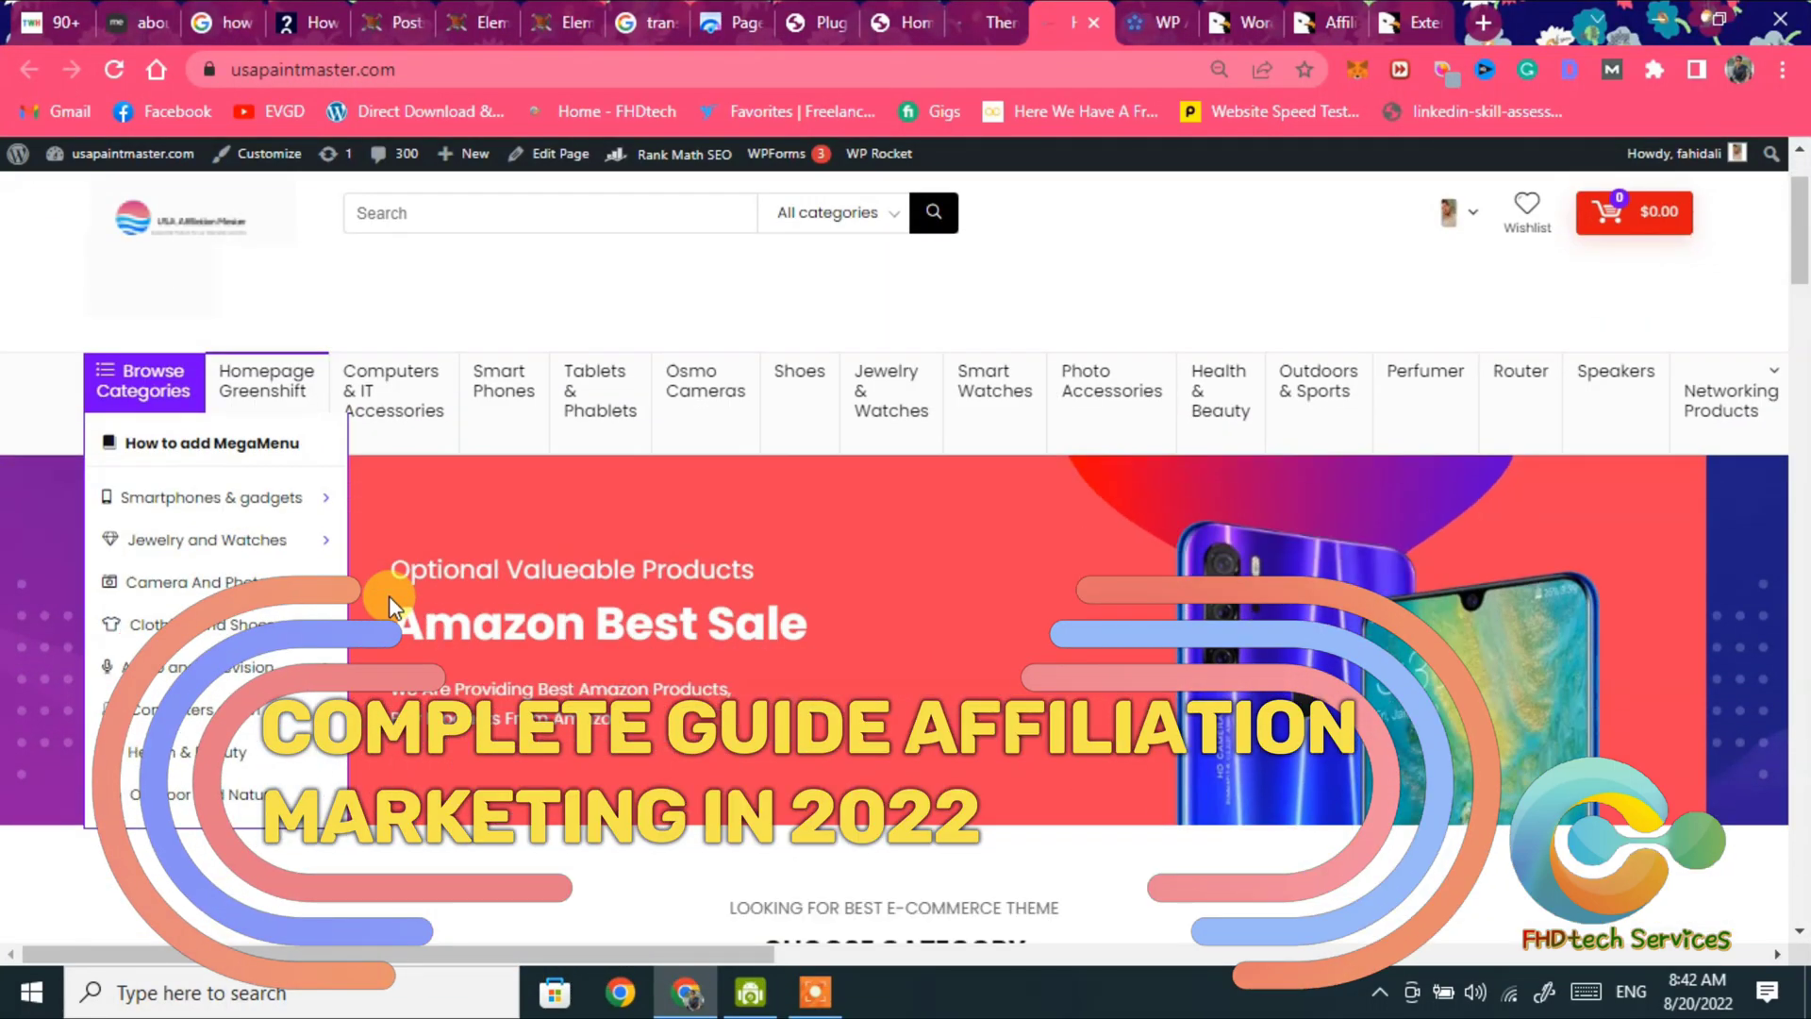
scroll(778, 639, "down", 2)
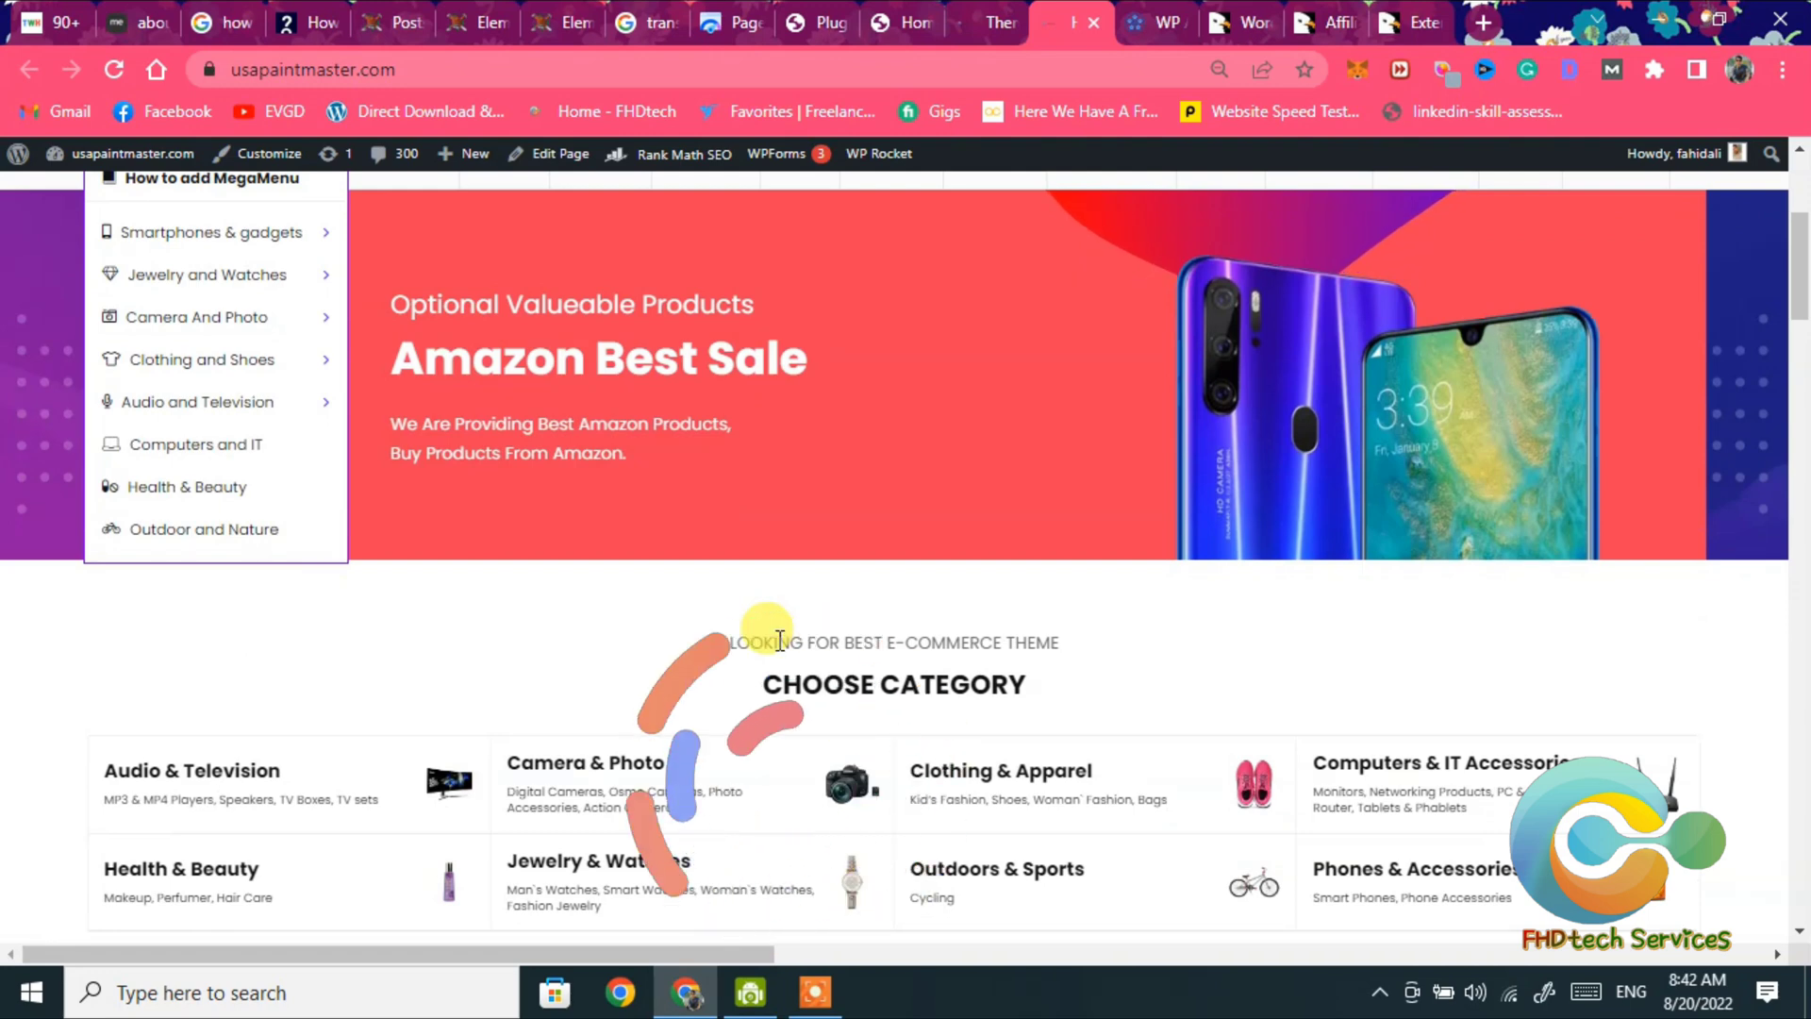
scroll(776, 641, "up", 1)
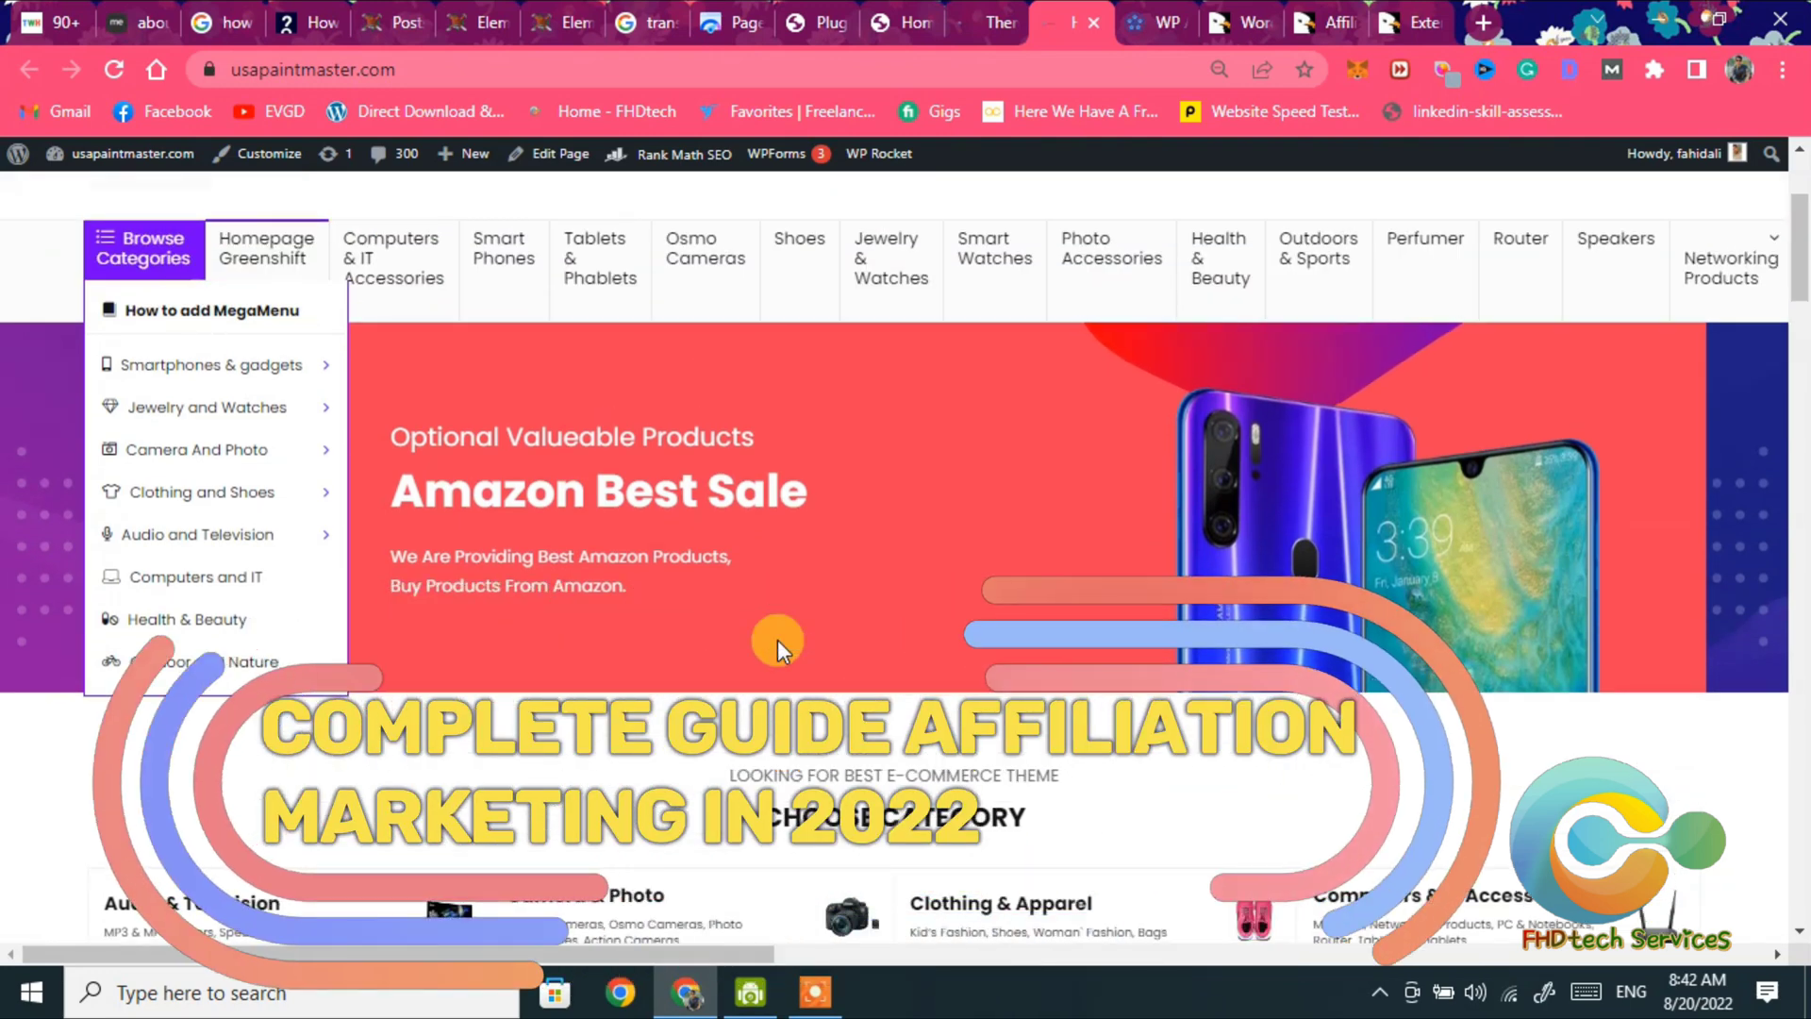
scroll(777, 640, "down", 1)
scroll(769, 618, "down", 2)
scroll(661, 617, "down", 1)
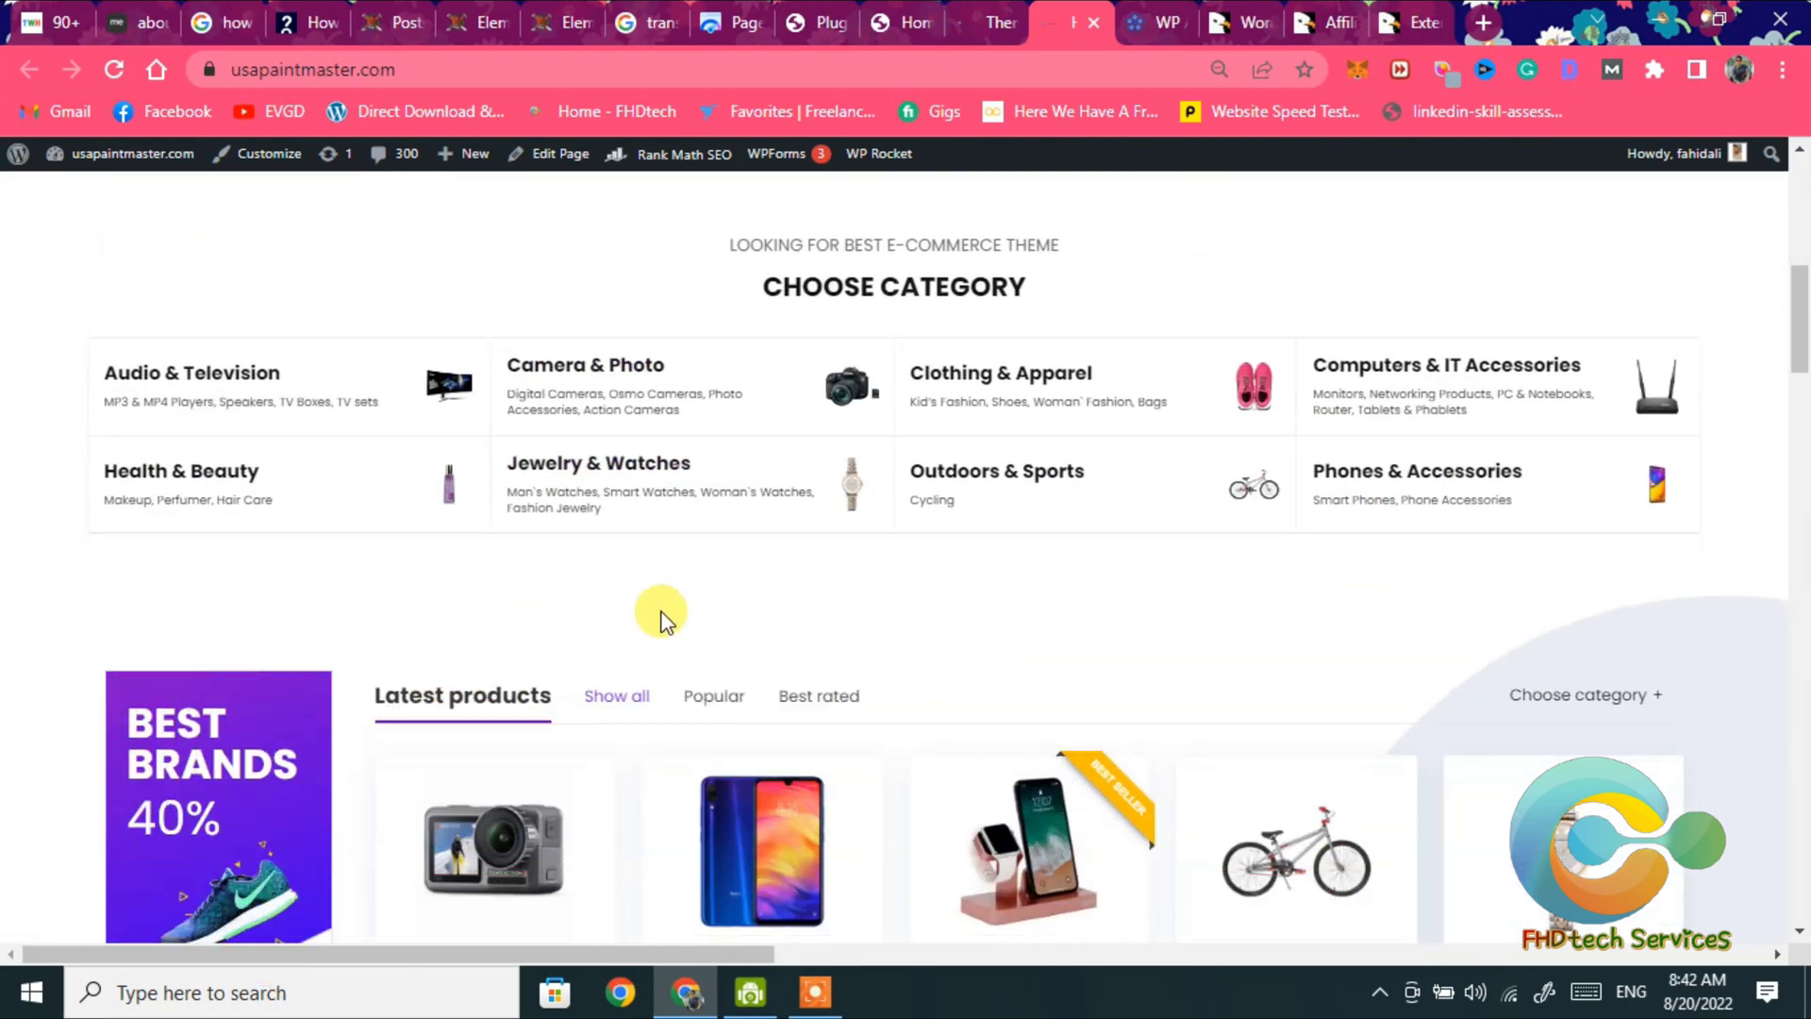
scroll(659, 617, "down", 2)
scroll(958, 586, "down", 2)
scroll(957, 586, "down", 5)
scroll(959, 586, "down", 4)
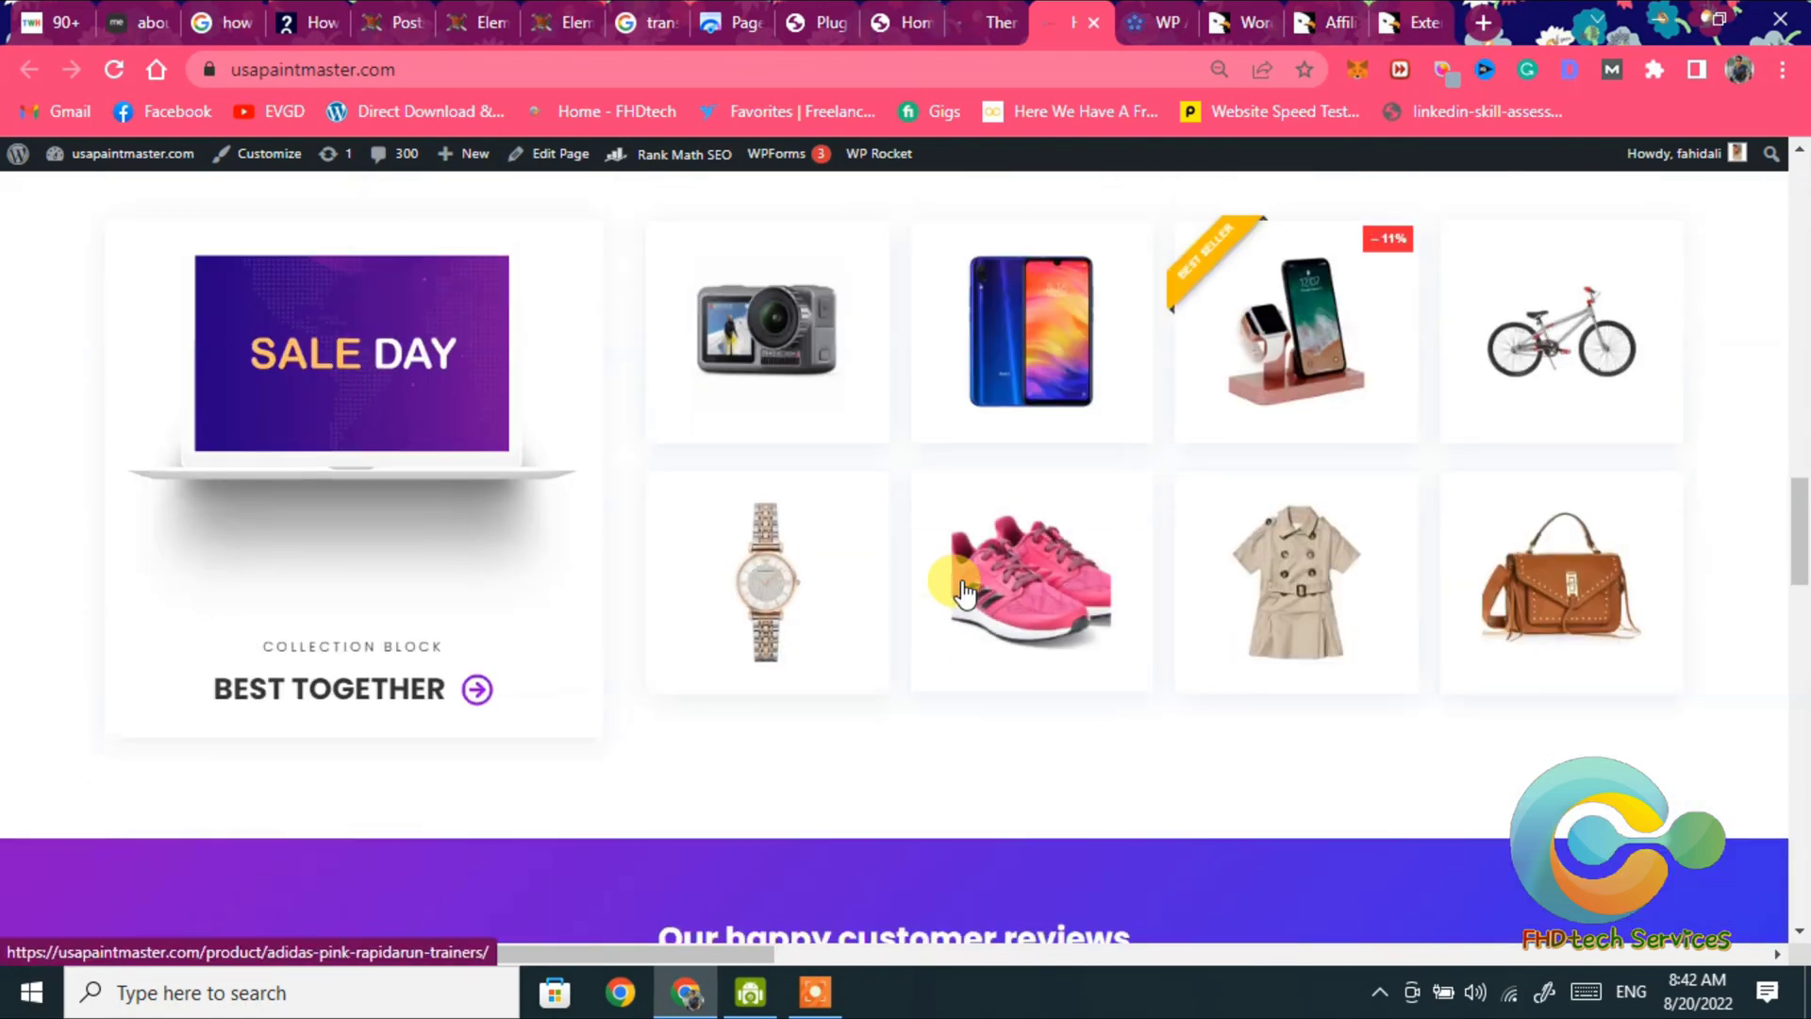
scroll(961, 589, "down", 3)
scroll(961, 589, "down", 3)
scroll(961, 589, "down", 4)
scroll(960, 589, "down", 2)
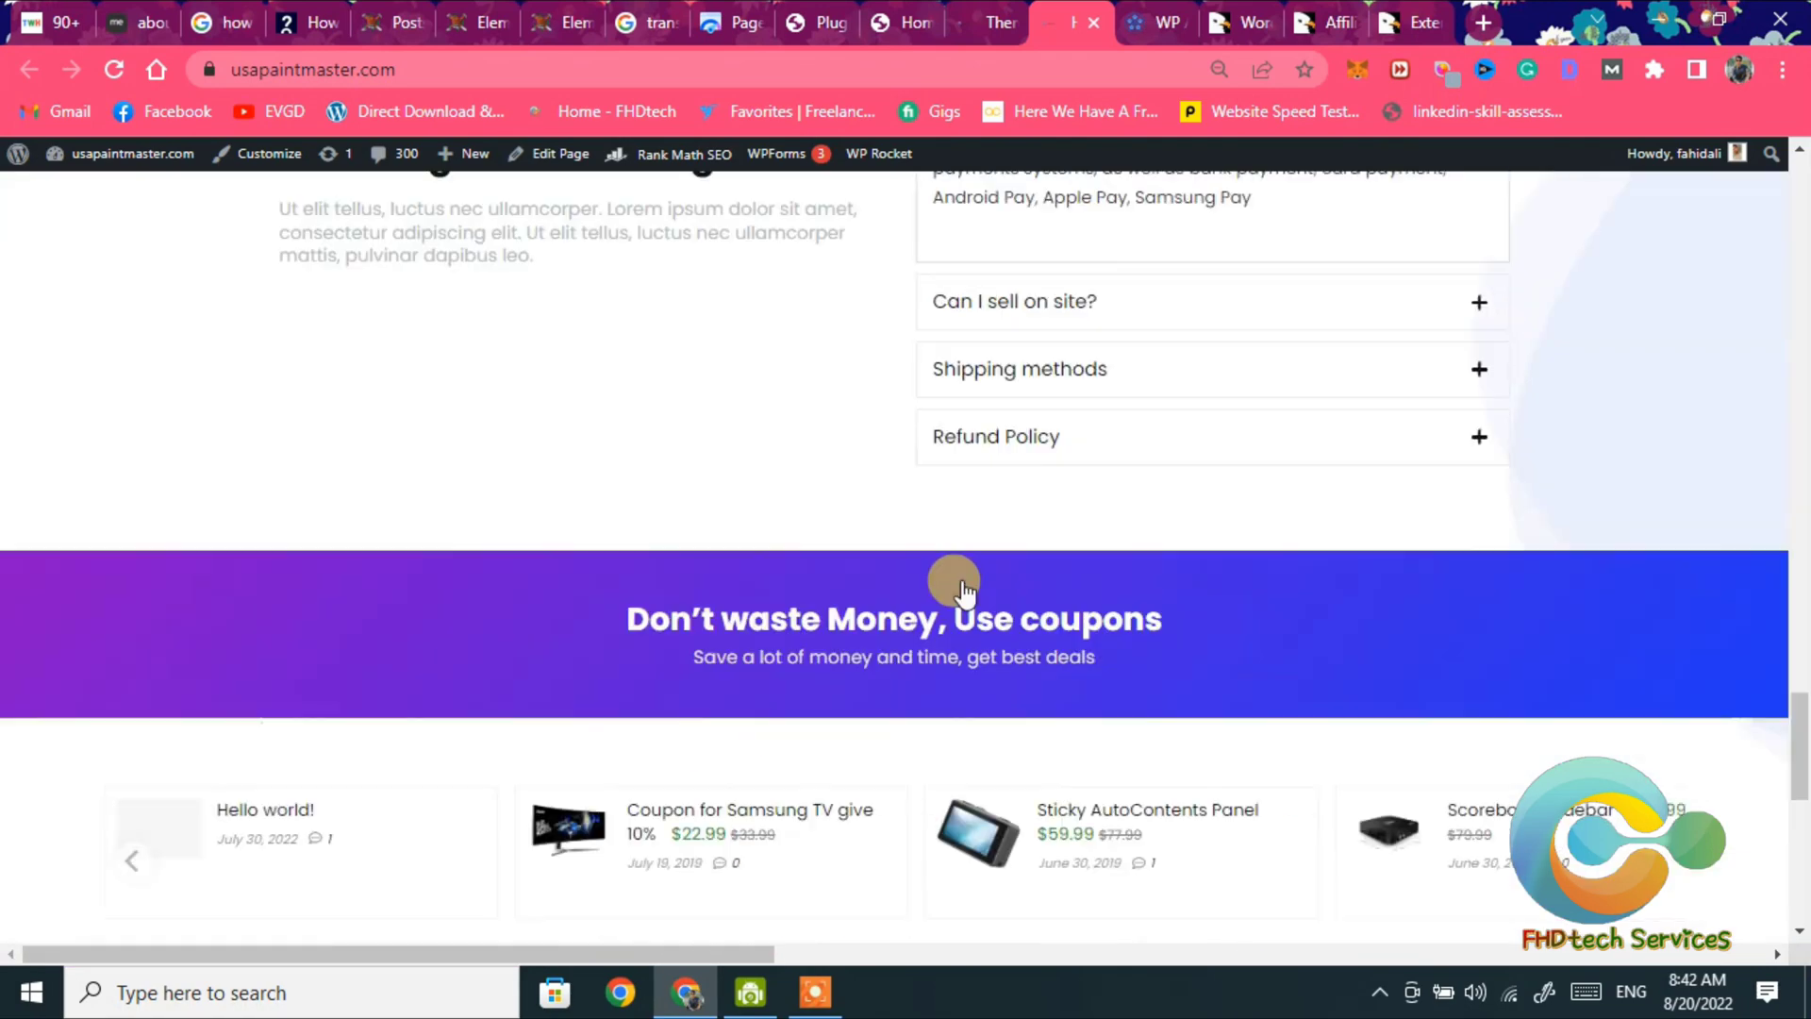
scroll(961, 589, "up", 5)
scroll(961, 589, "up", 8)
scroll(961, 589, "up", 6)
scroll(961, 589, "up", 6)
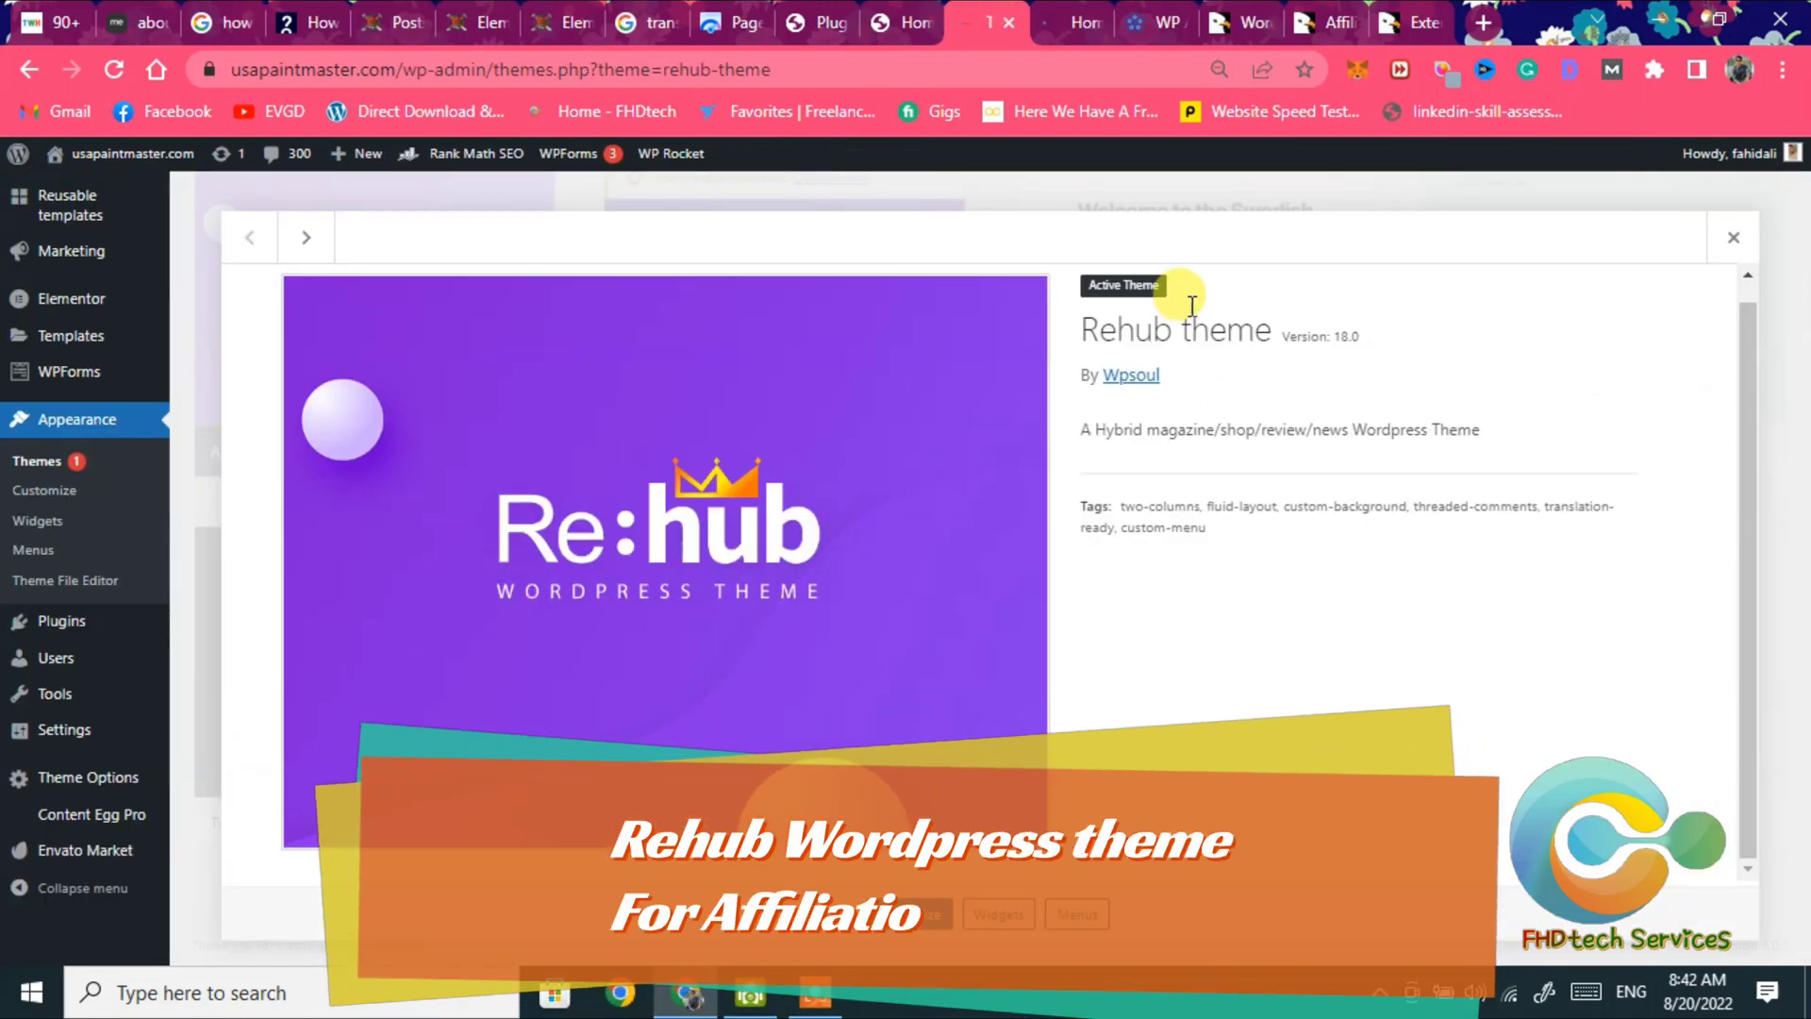
- Highlight the Rehub theme name repeatedly in the Appearance > Themes details view
left_click_drag(1082, 322, 1281, 327)
left_click(1081, 323)
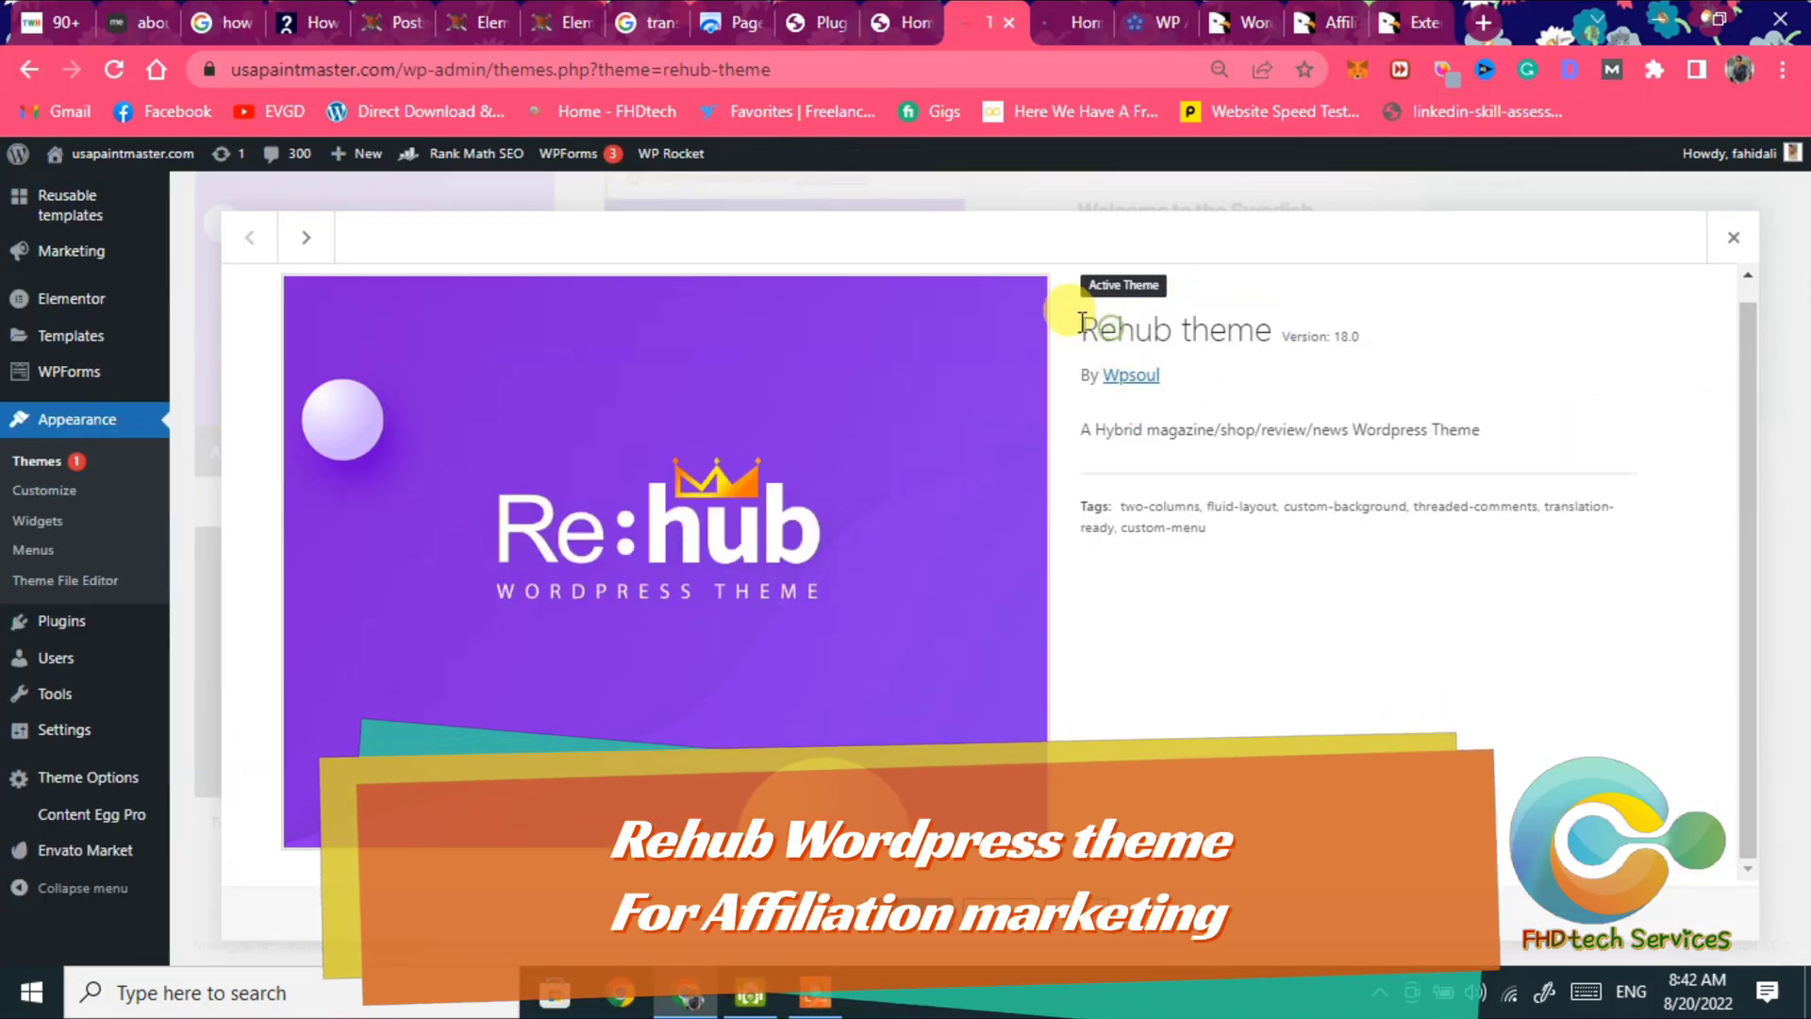
left_click_drag(1083, 324, 1286, 372)
left_click(1458, 314)
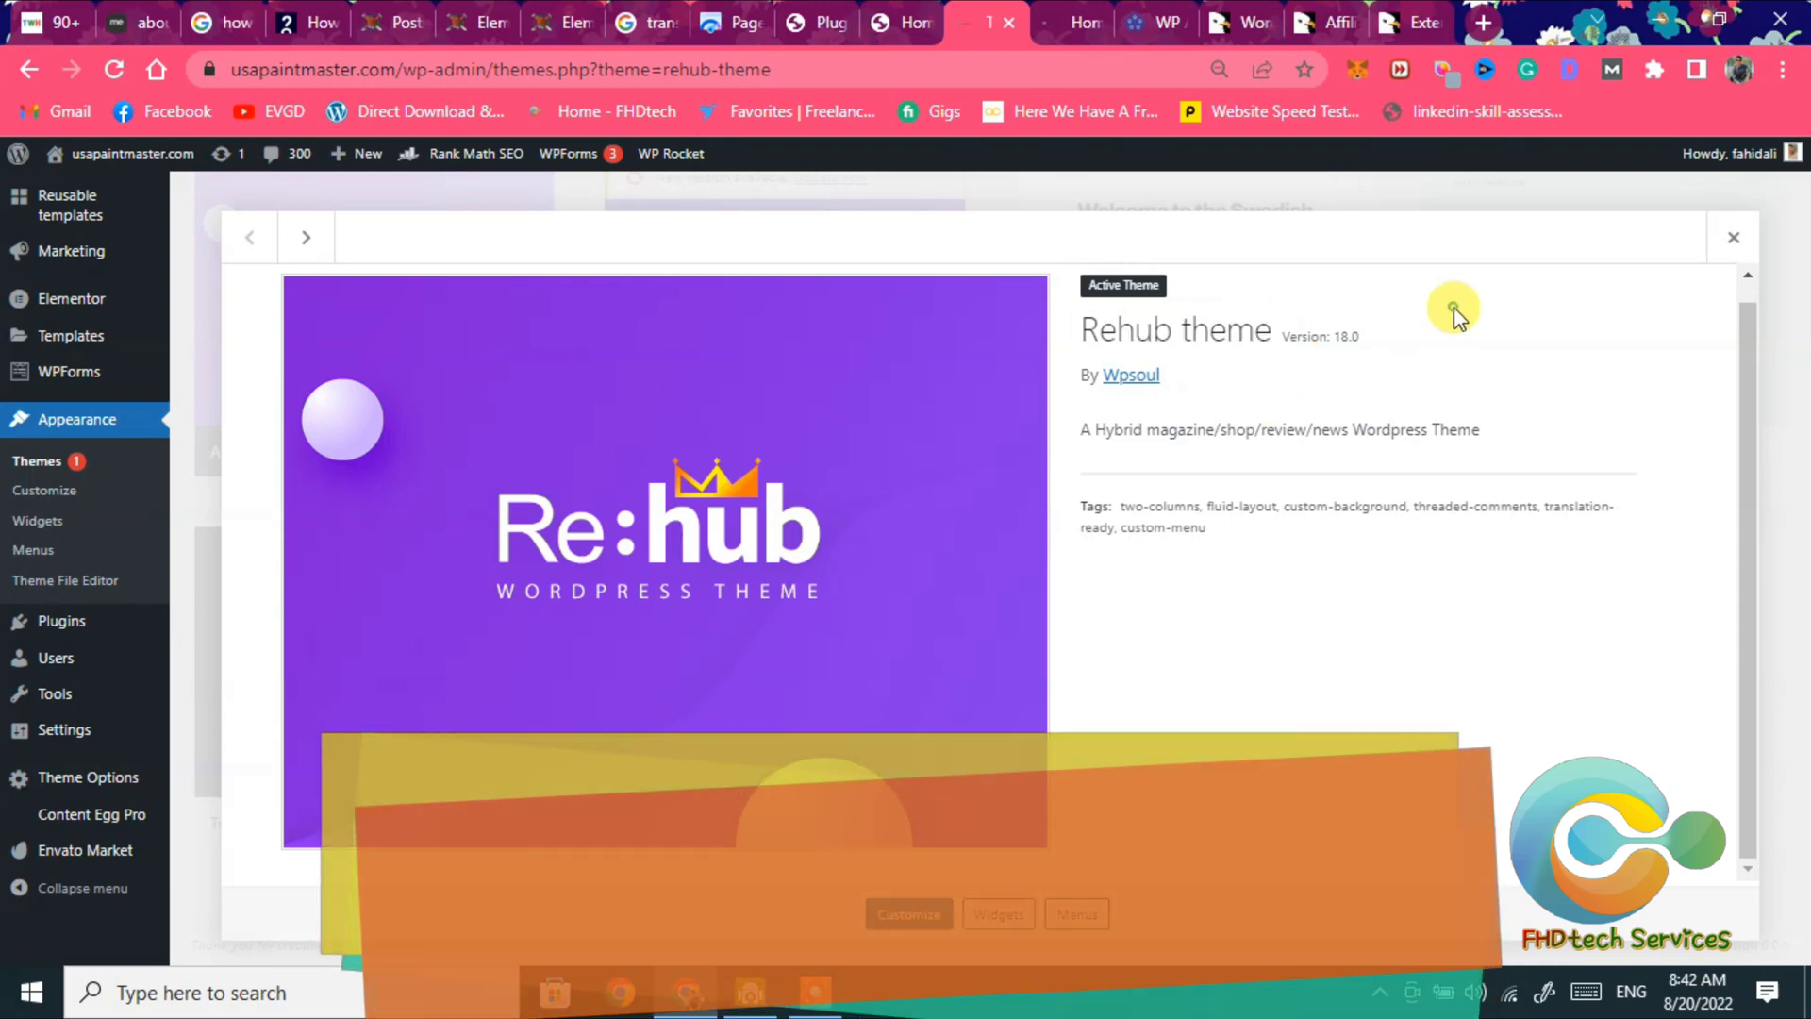
left_click_drag(1085, 322, 1363, 340)
left_click(1365, 337)
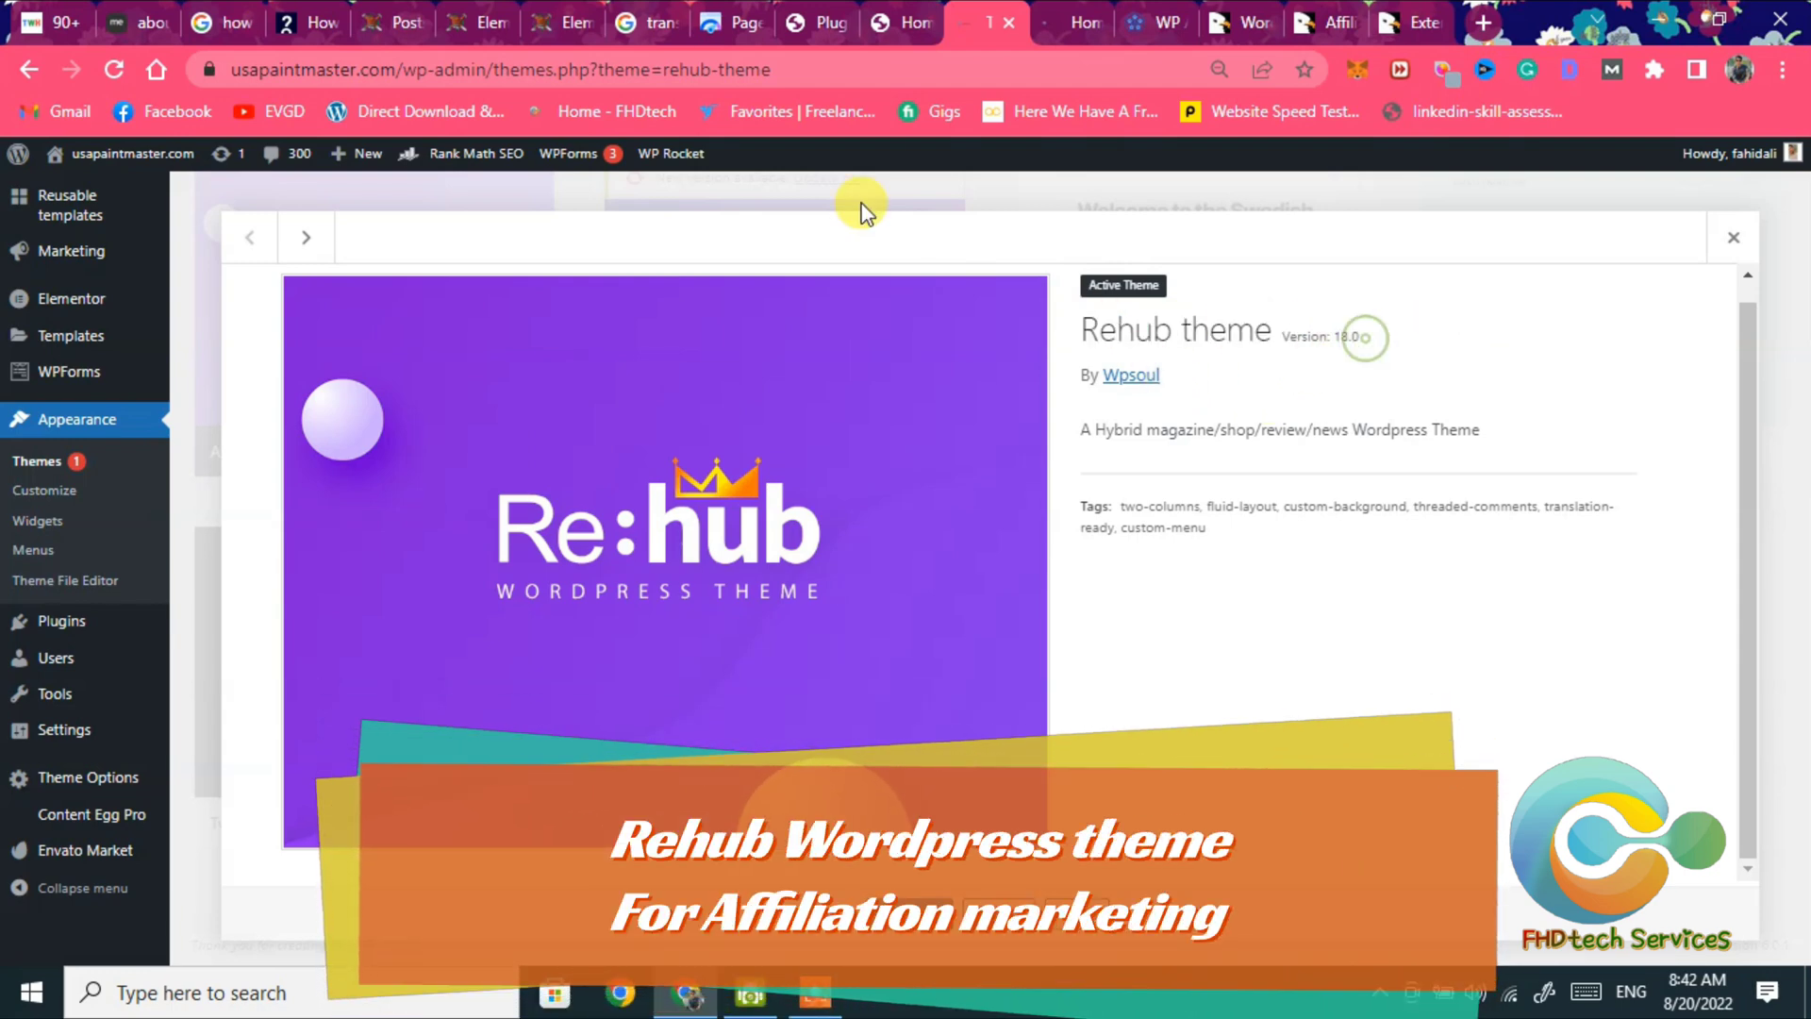
- Review Salaardeluxe's installed plugins, highlighting WordPress Automatic Plugin, then go to its CodeCanyon page
left_click(899, 24)
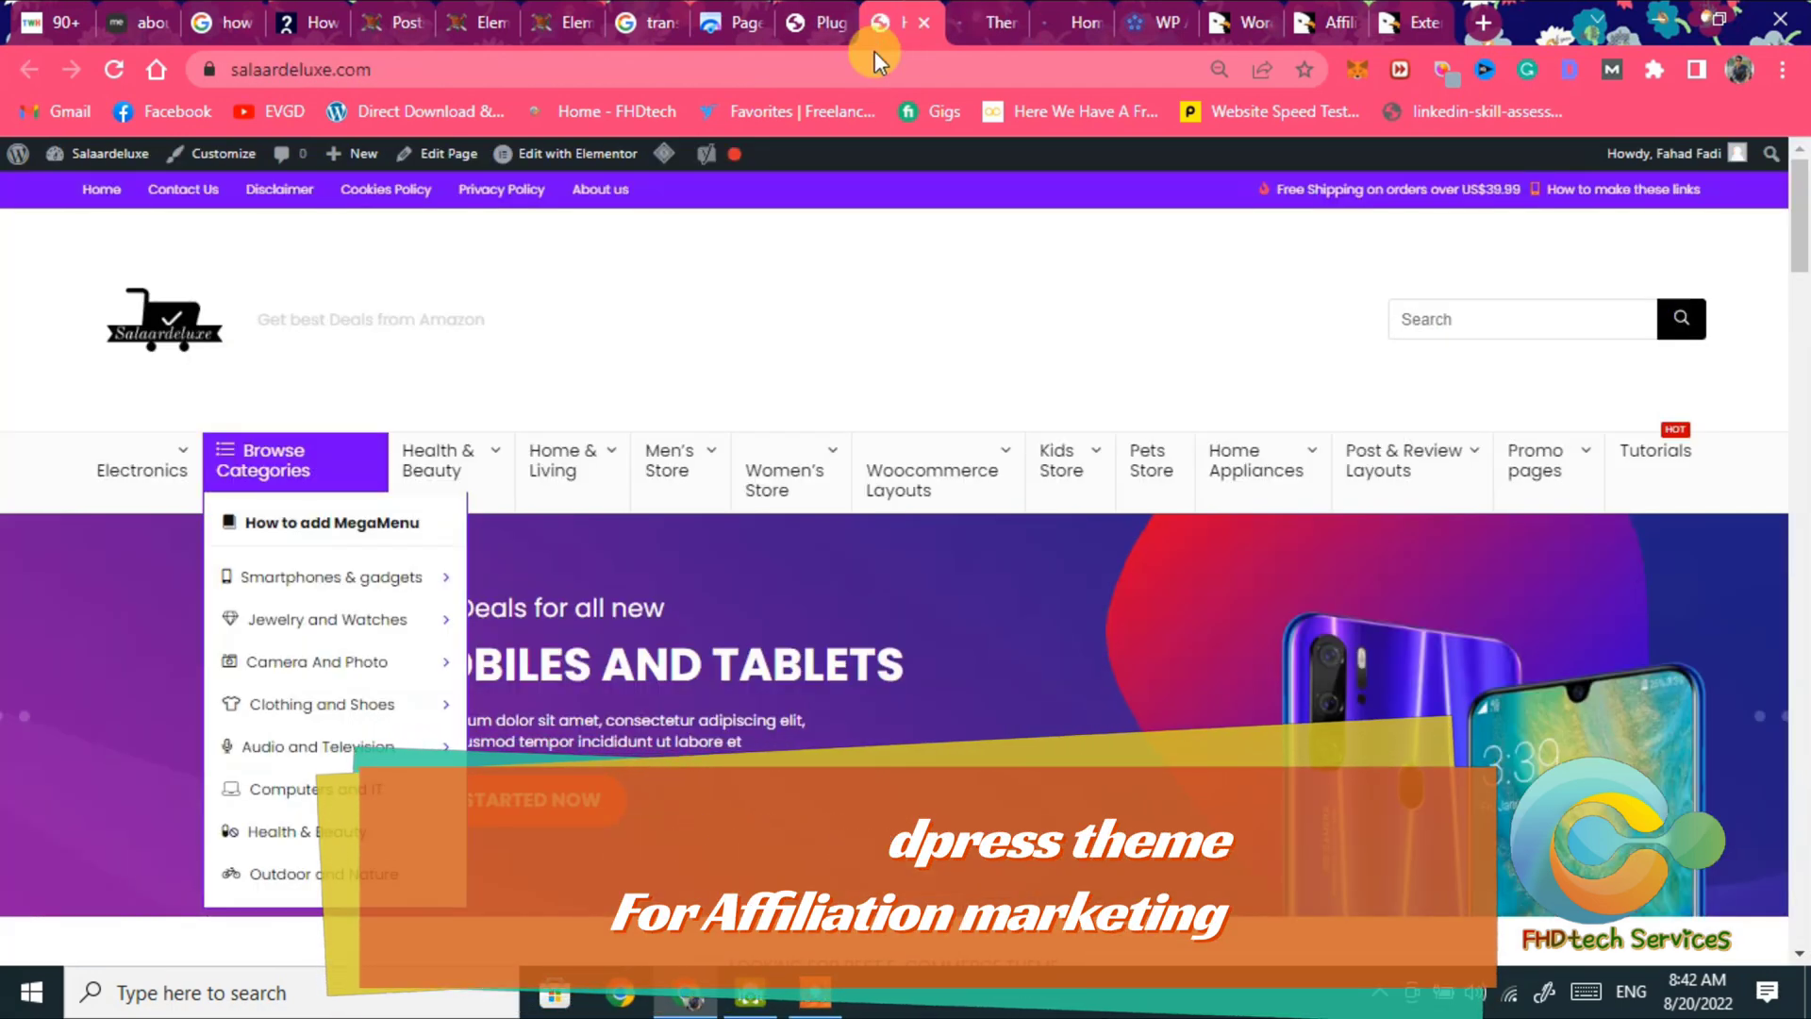
left_click(789, 20)
scroll(513, 478, "up", 3)
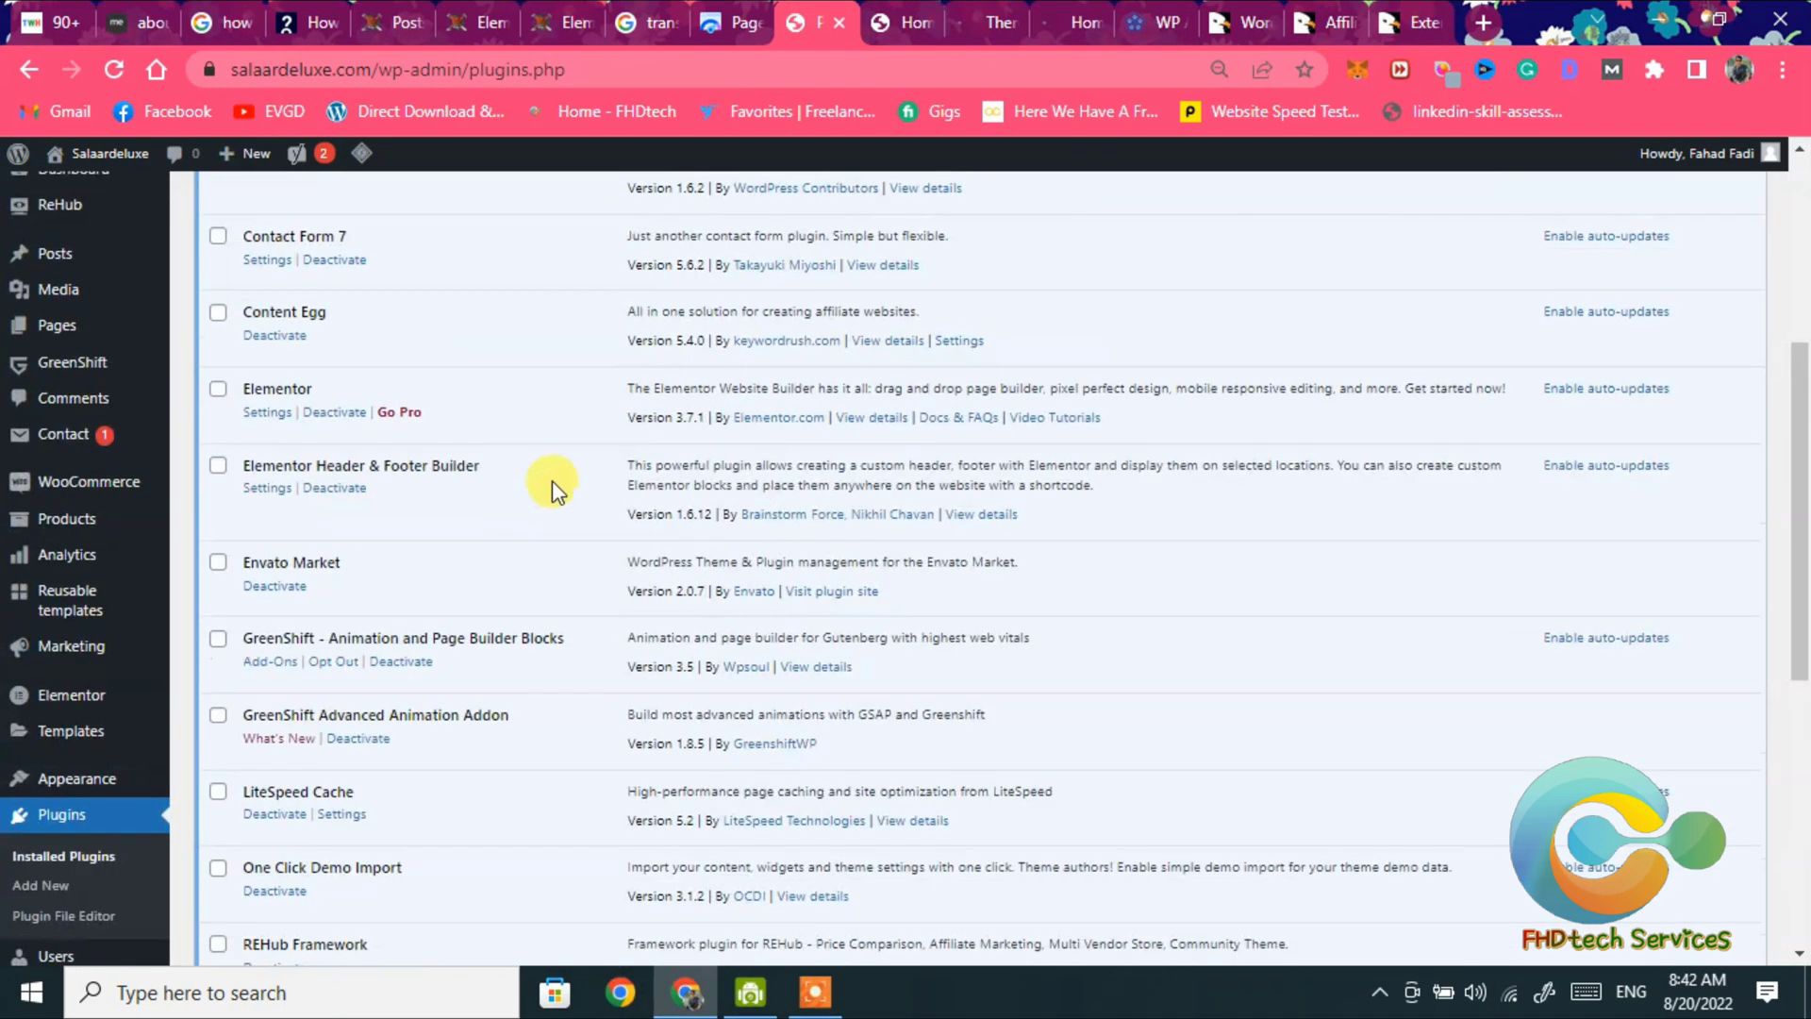
scroll(565, 476, "up", 4)
scroll(565, 476, "down", 2)
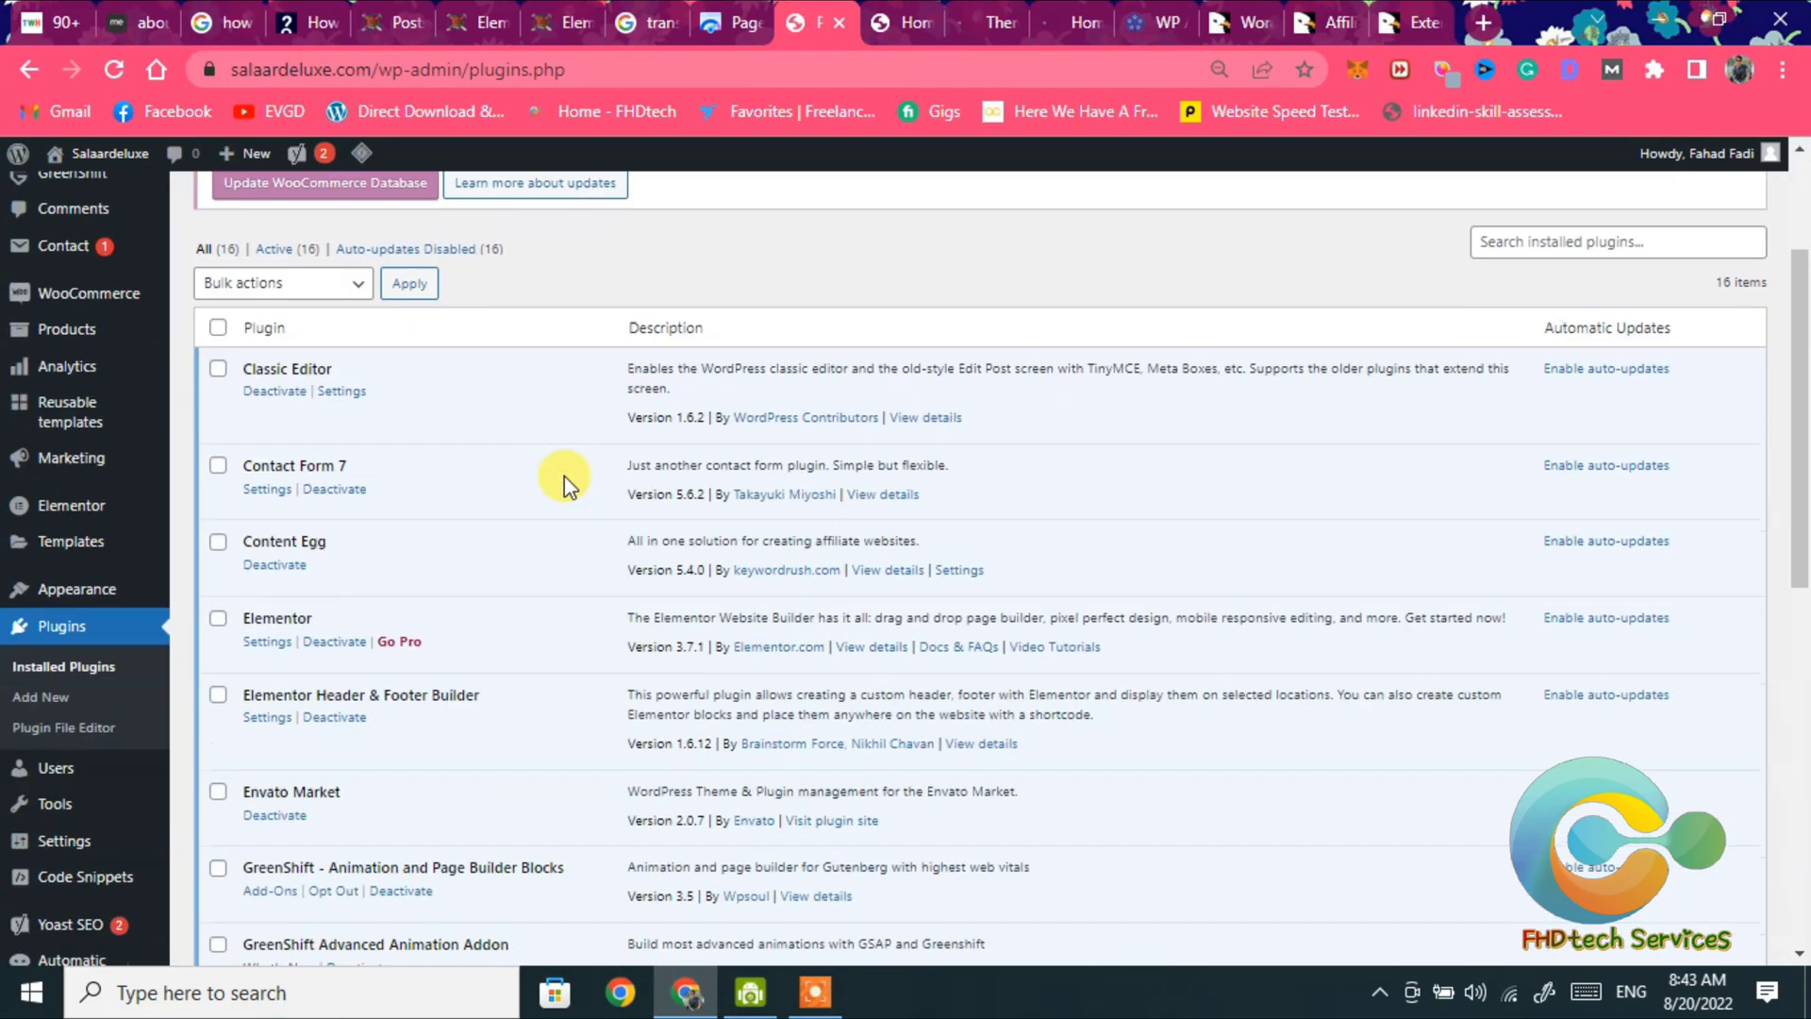
scroll(564, 476, "down", 1)
scroll(558, 478, "down", 2)
scroll(467, 476, "down", 2)
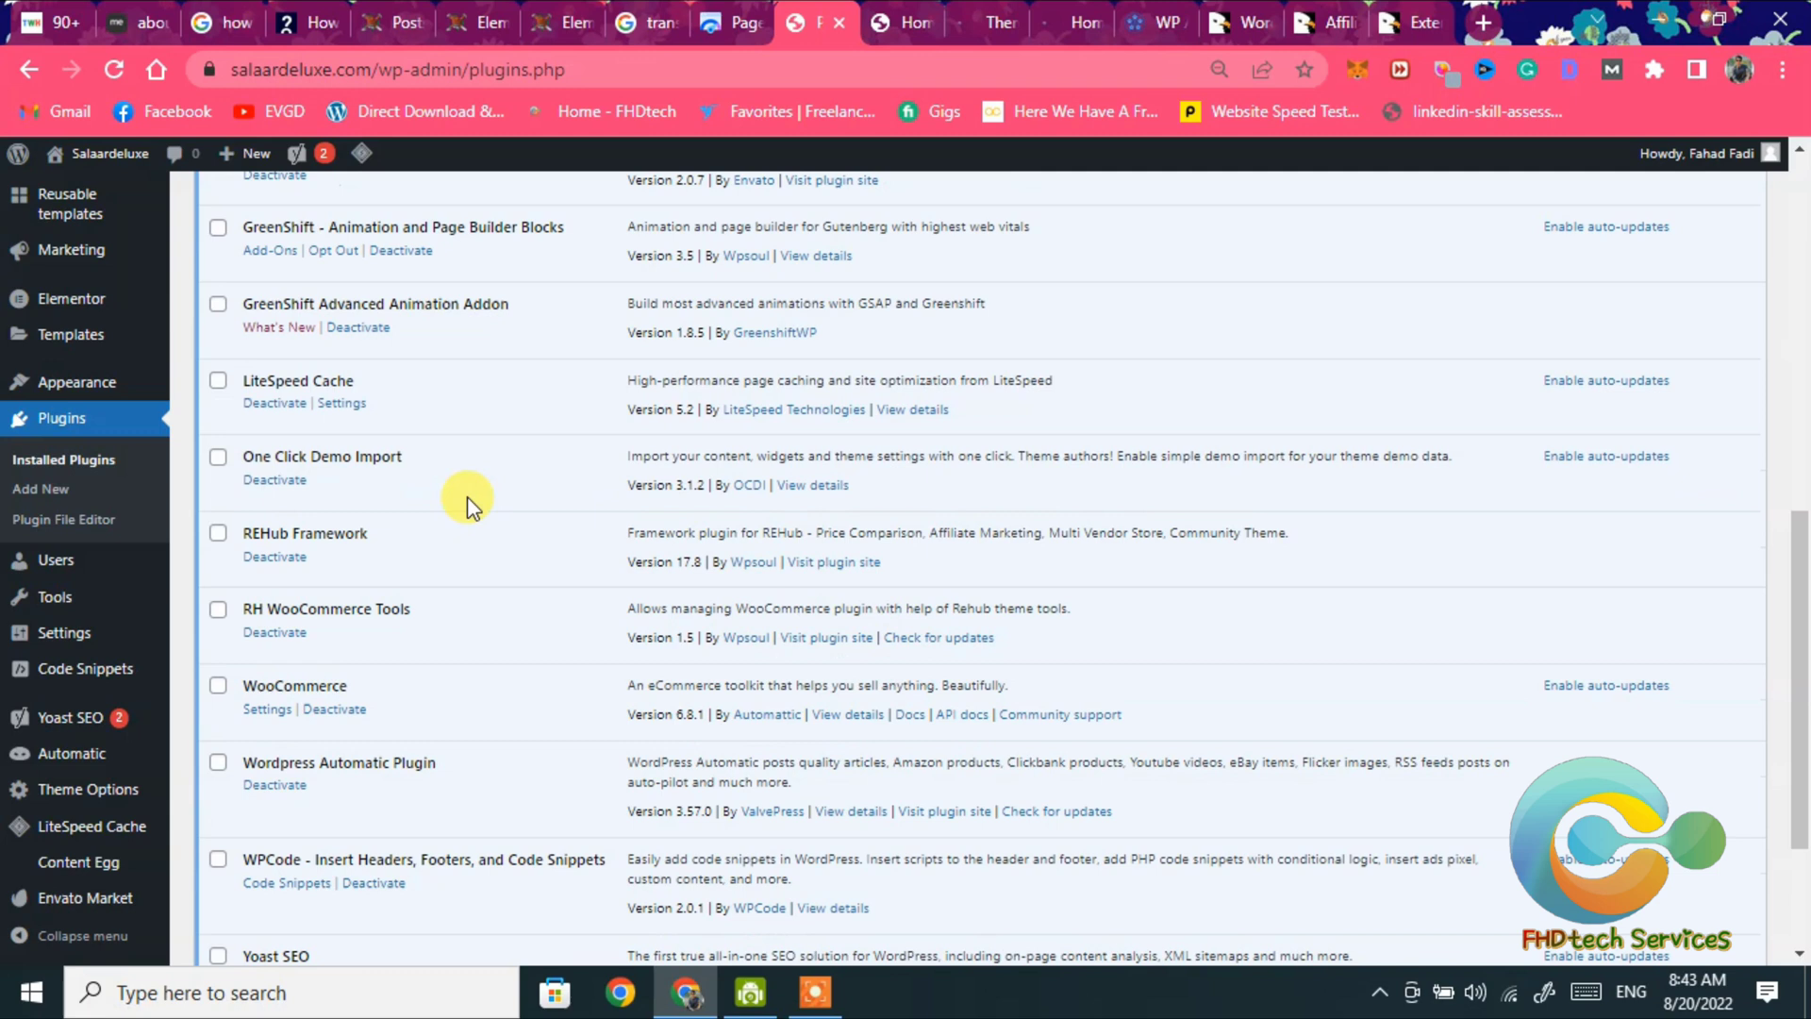
scroll(467, 498, "down", 1)
scroll(466, 505, "down", 1)
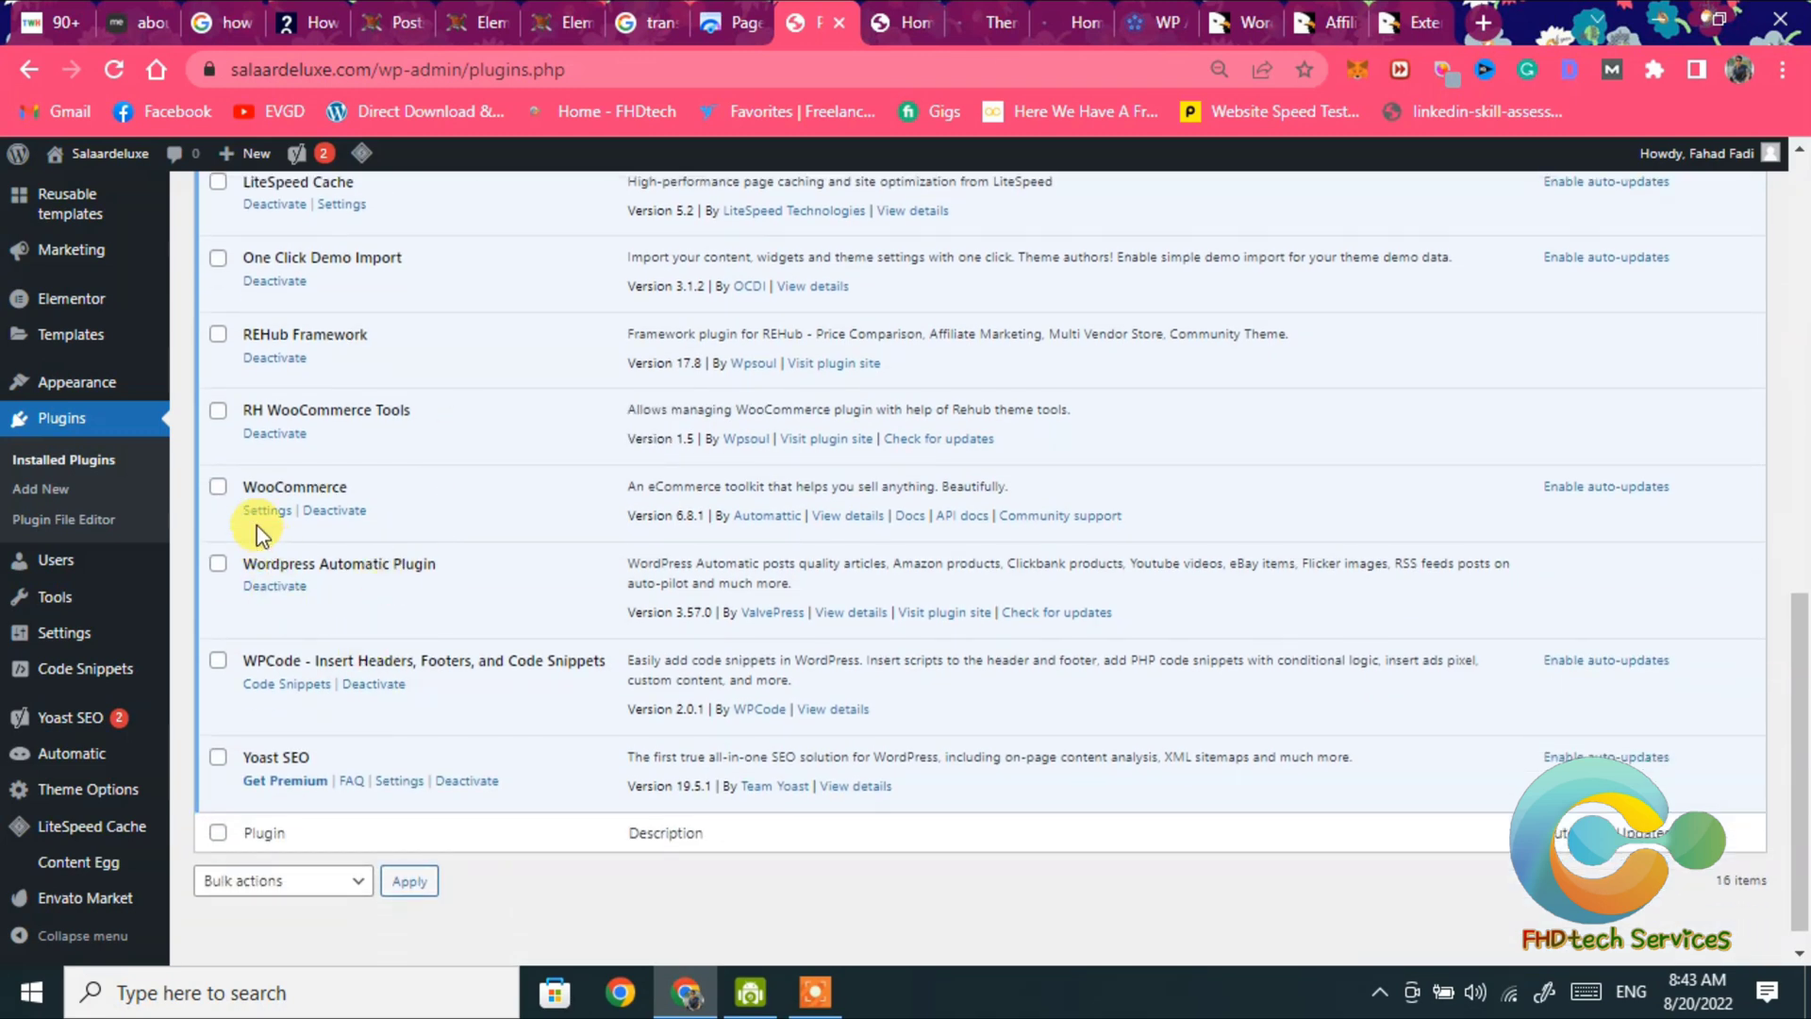
left_click_drag(451, 569, 266, 562)
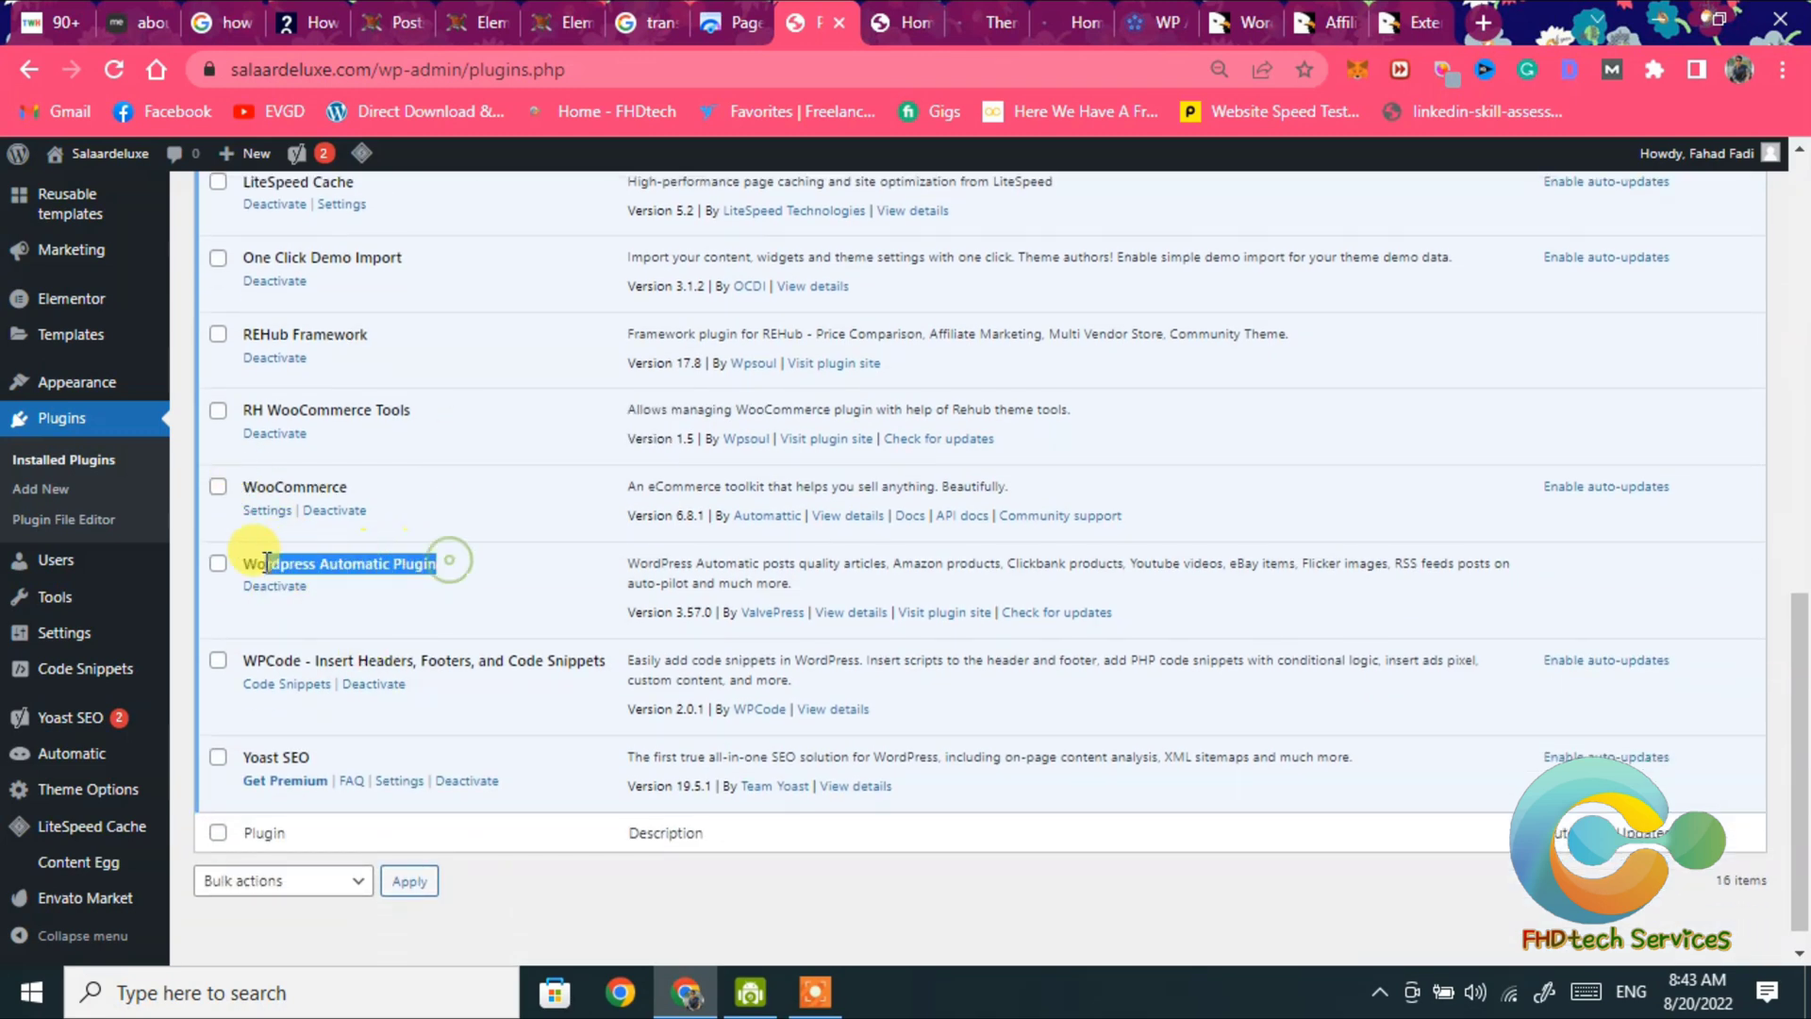
left_click(1217, 27)
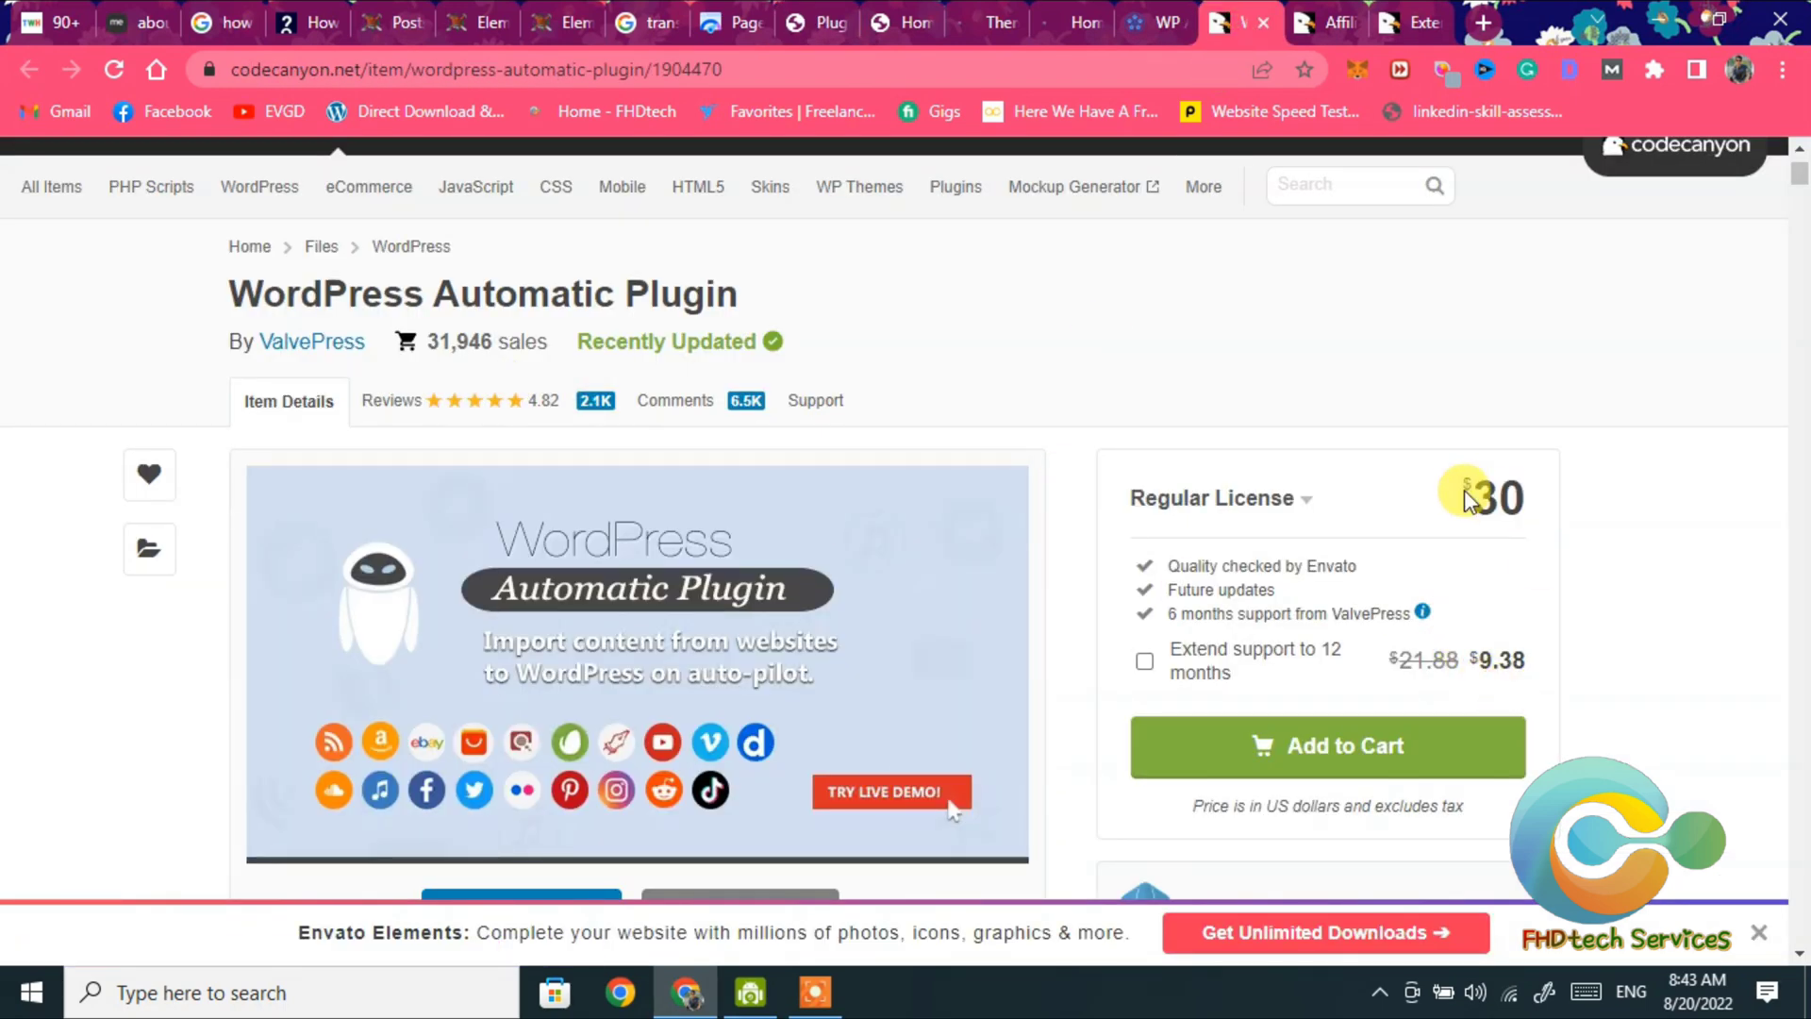
- Highlight the Regular License line and $30 price, then switch to the Affiliate Egg page
left_click_drag(1458, 493, 1600, 498)
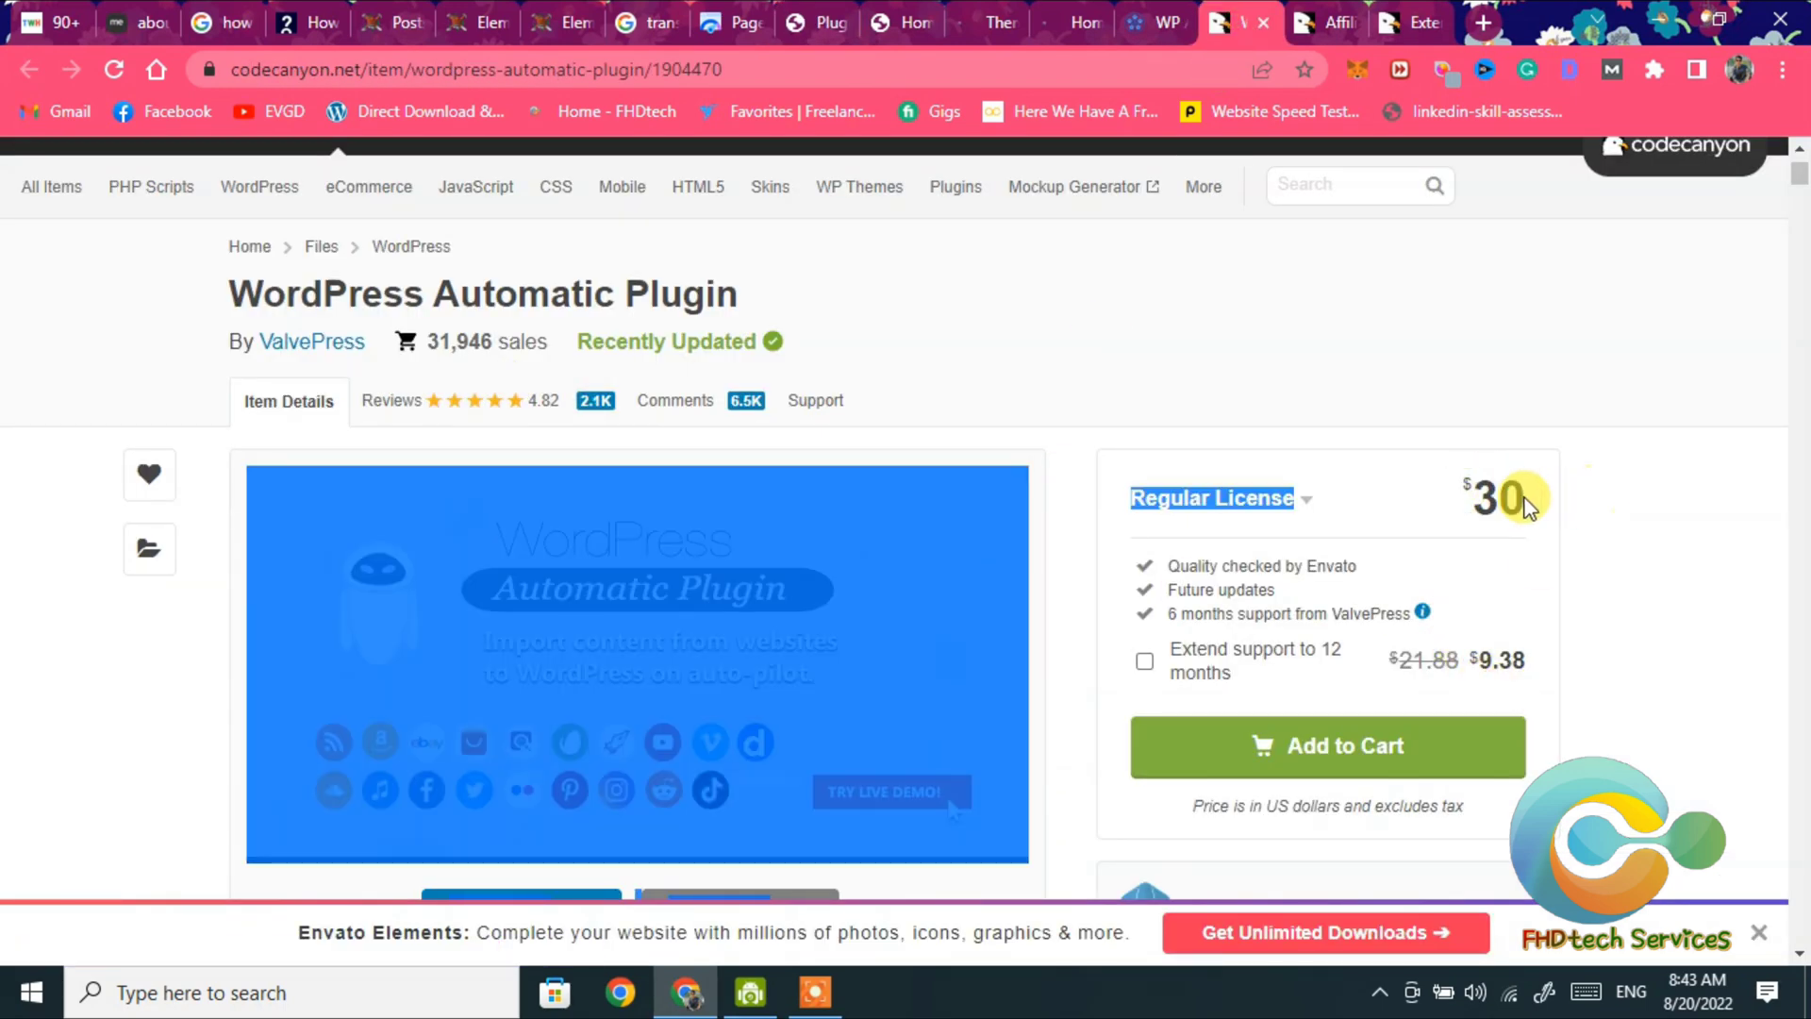
left_click(1516, 482)
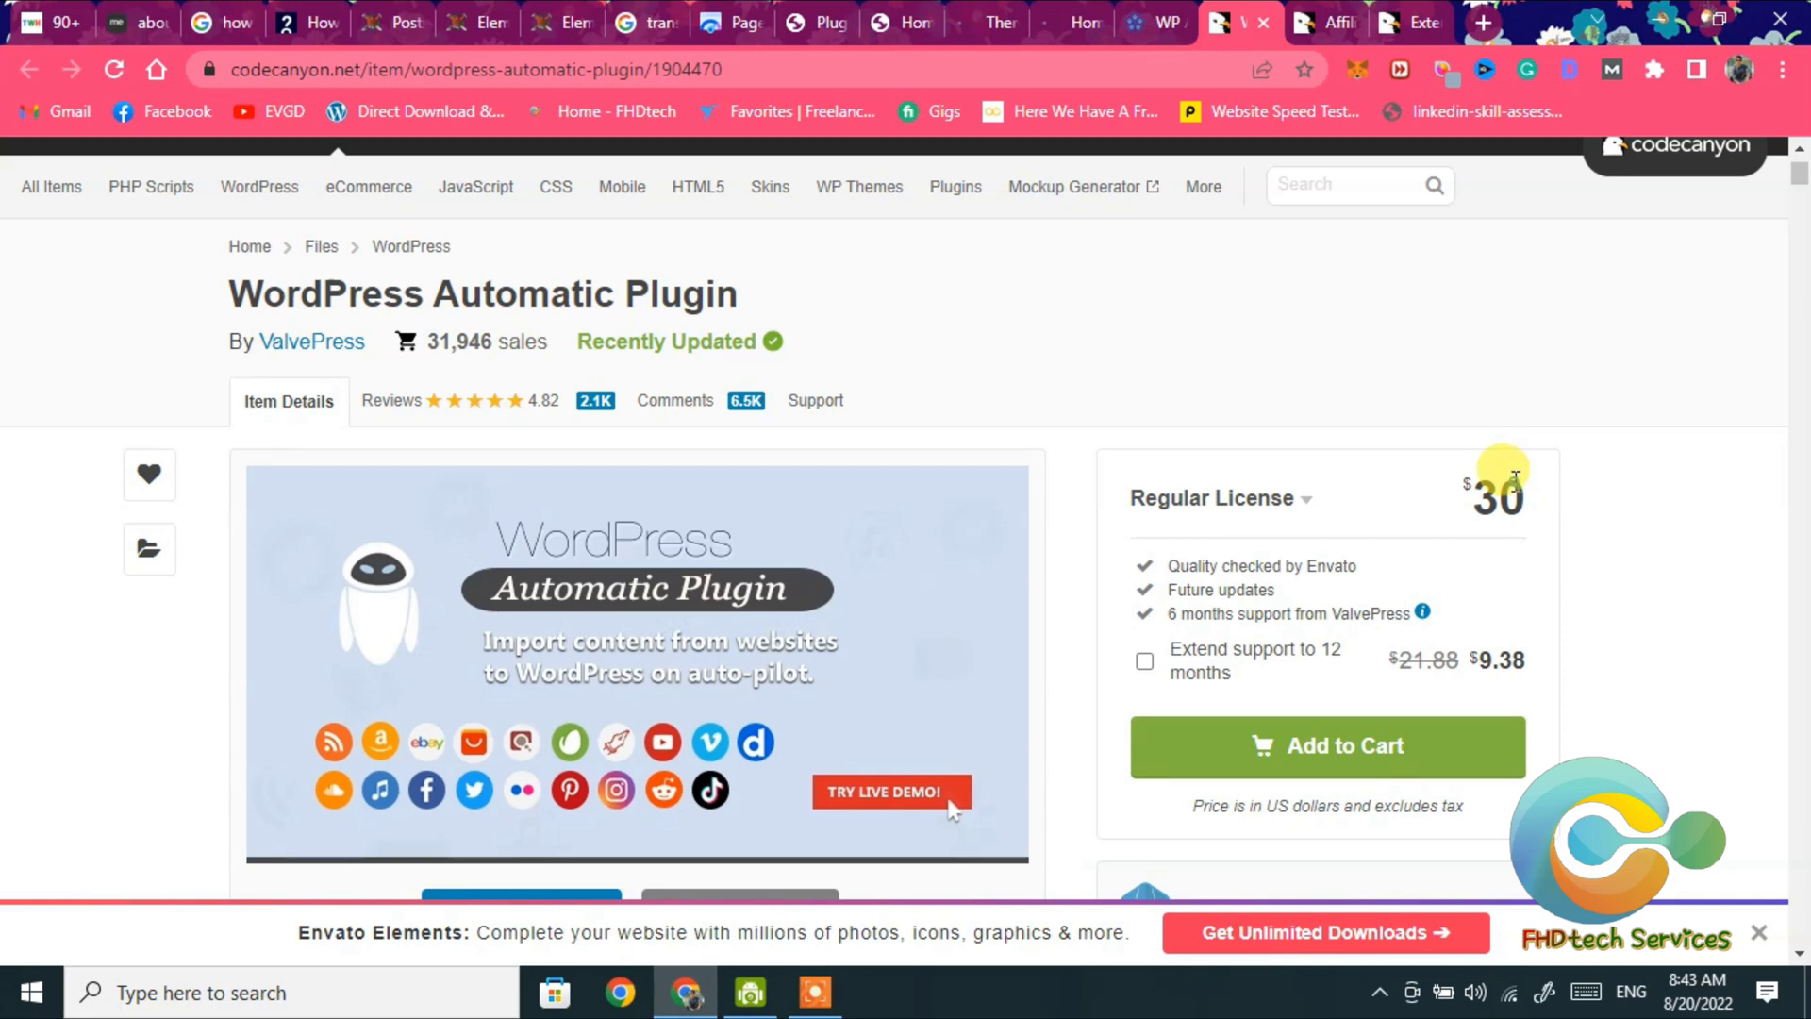
double_click(1515, 480)
double_click(1522, 493)
left_click(1532, 504)
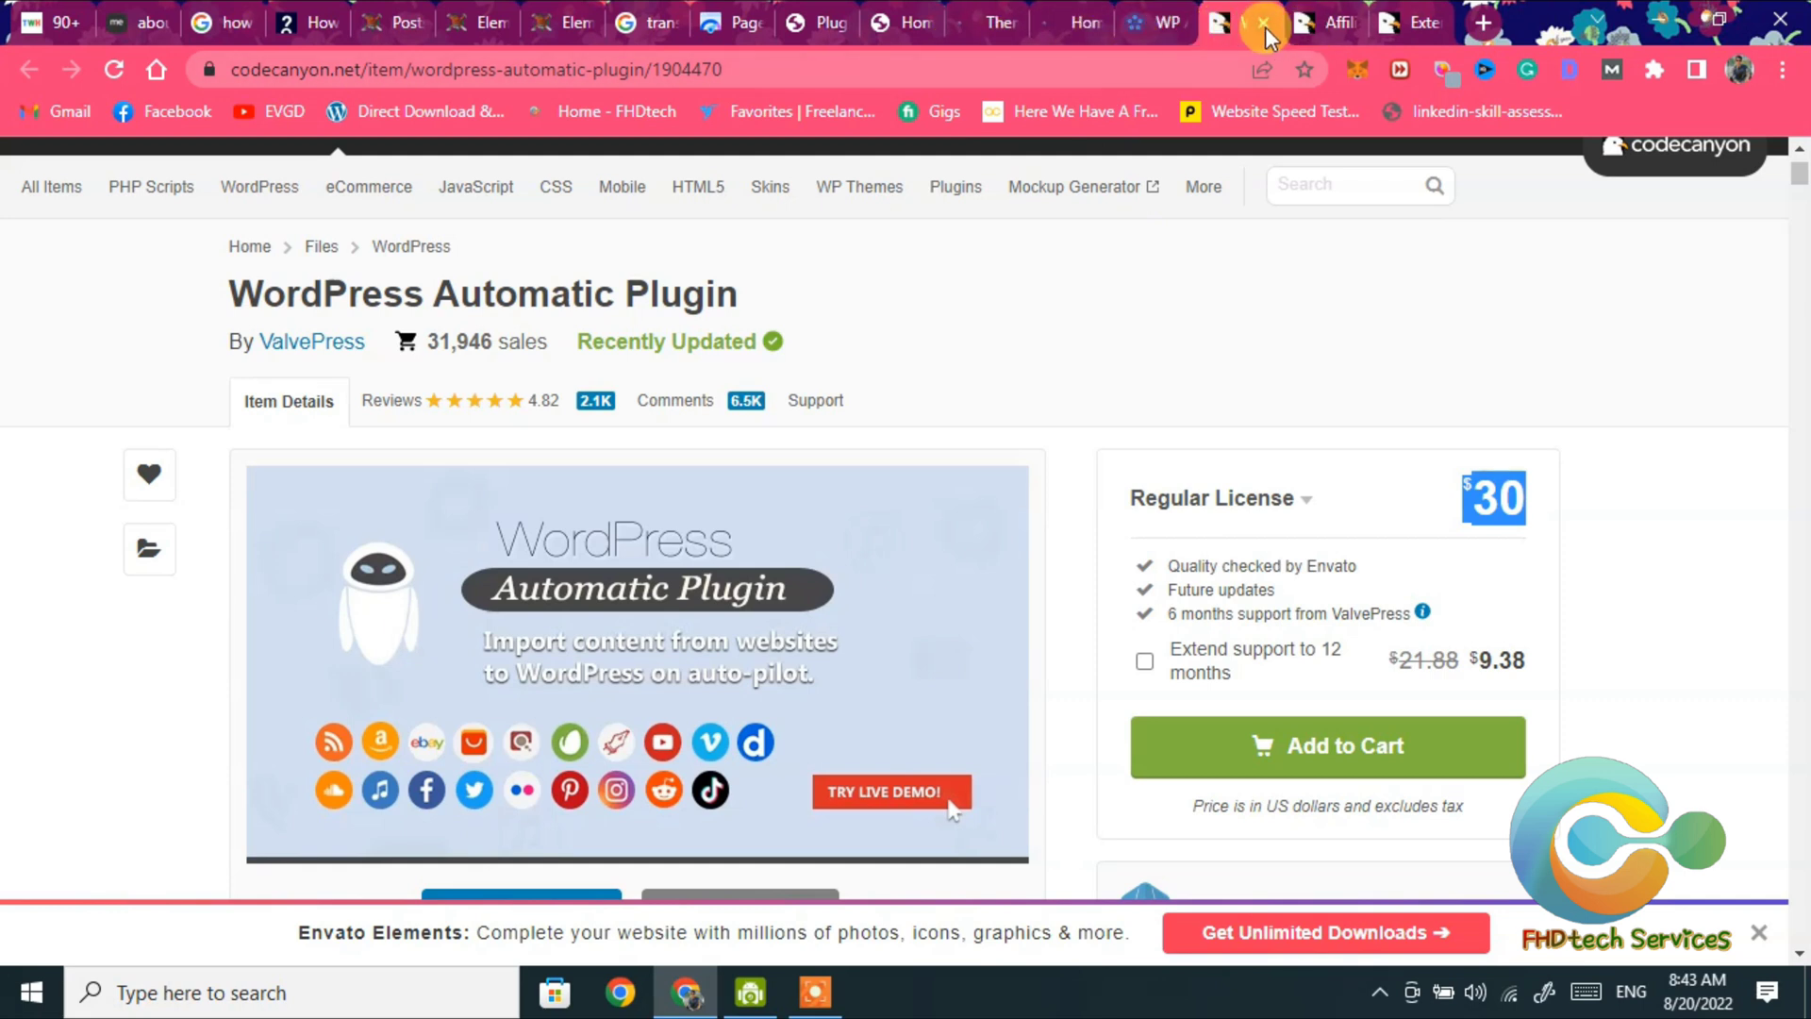
left_click(1303, 28)
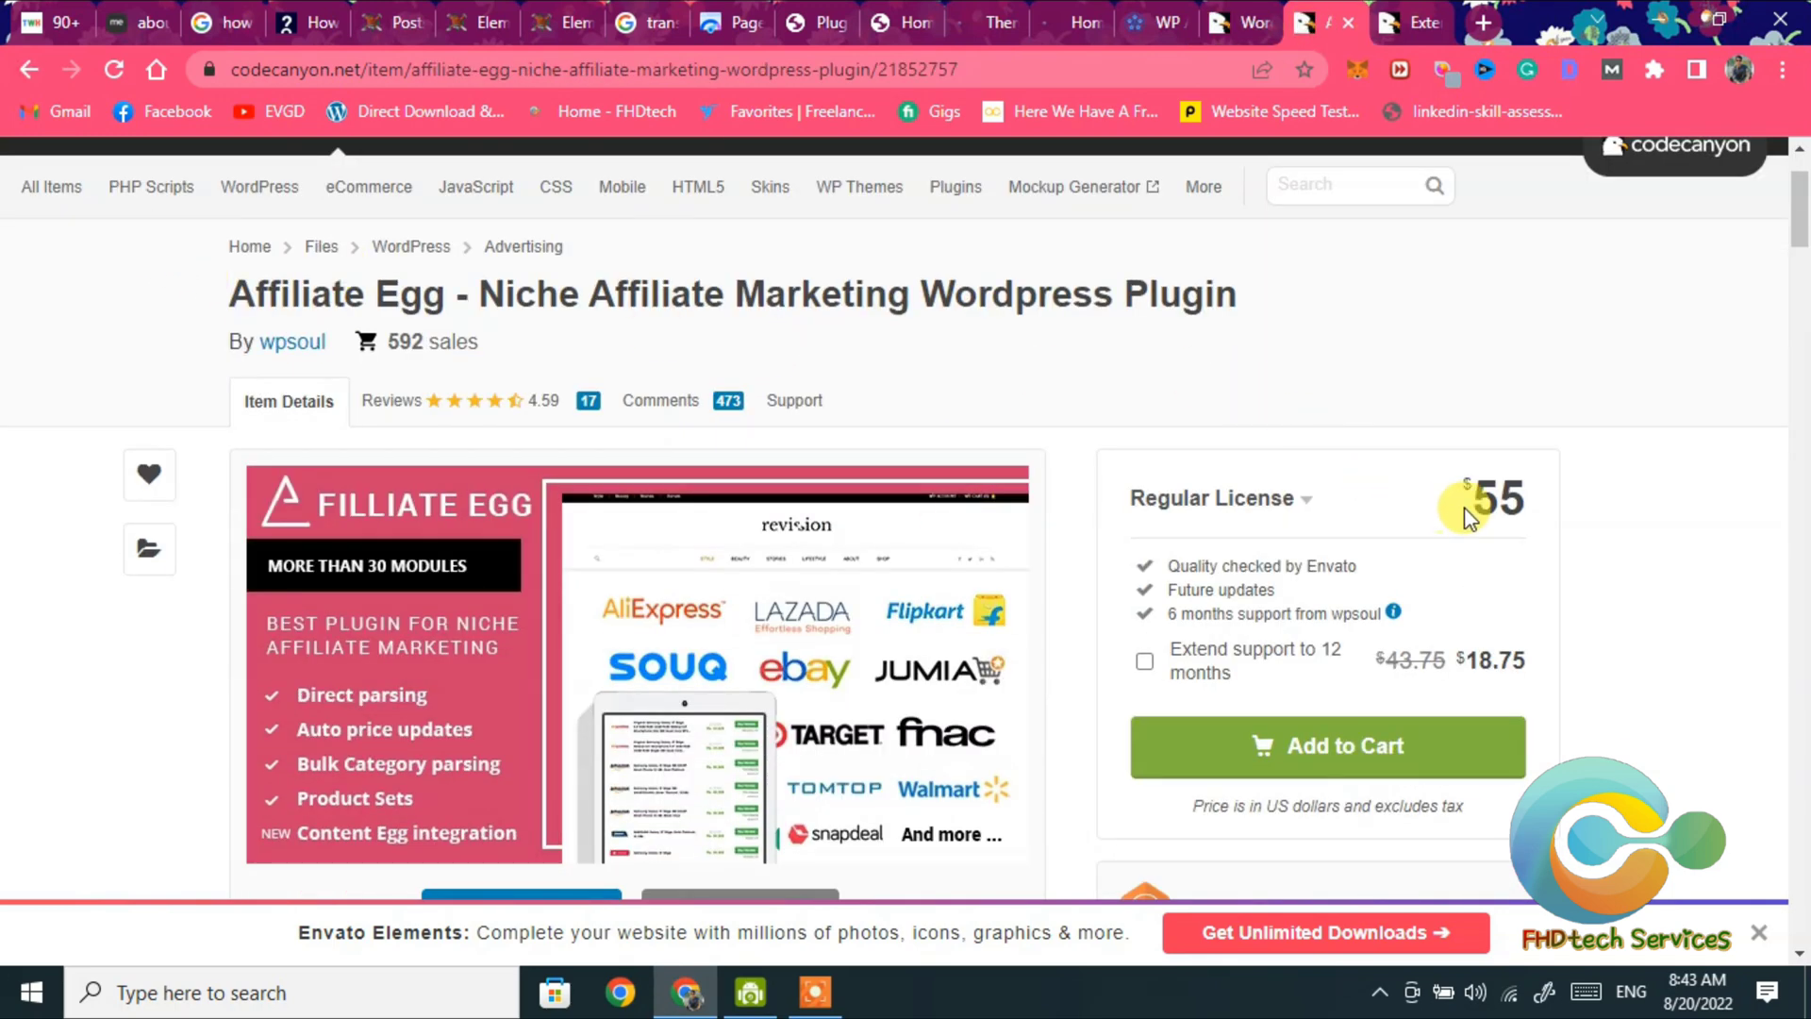
- Highlight Affiliate Egg's $55 price, then return to the WordPress Automatic Plugin page
left_click_drag(1458, 498, 1573, 510)
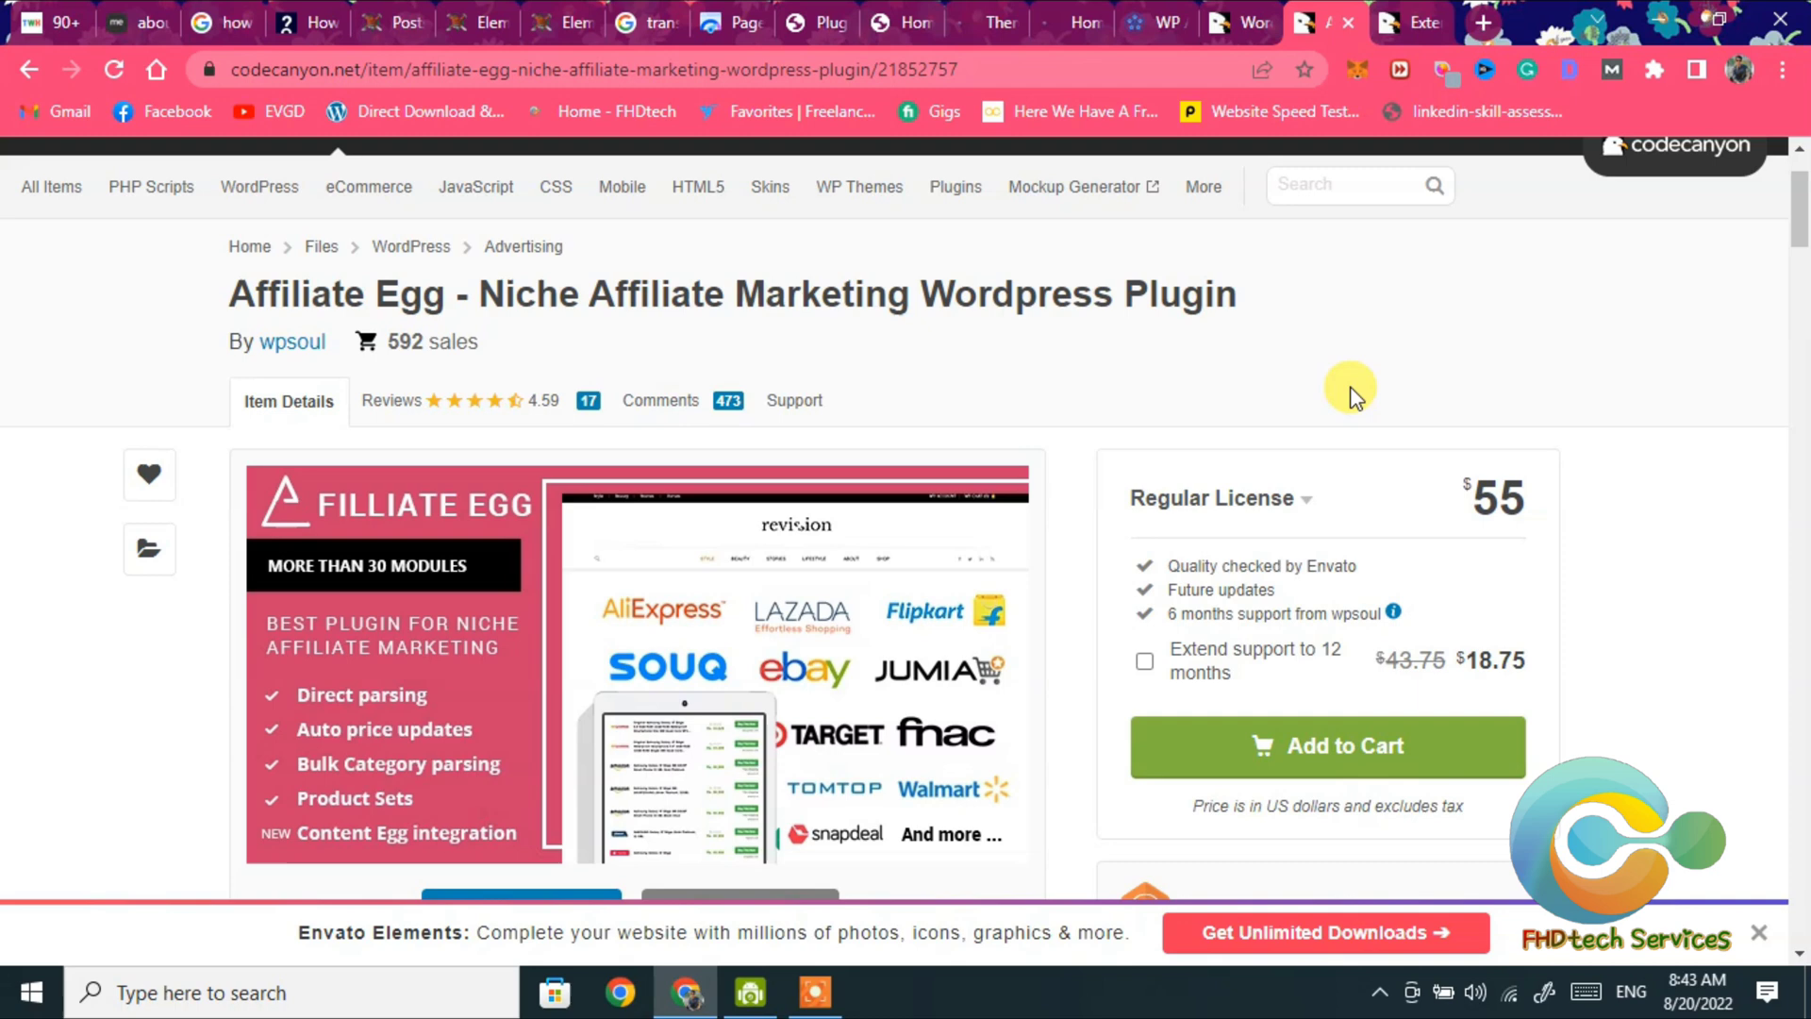
scroll(953, 679, "down", 1)
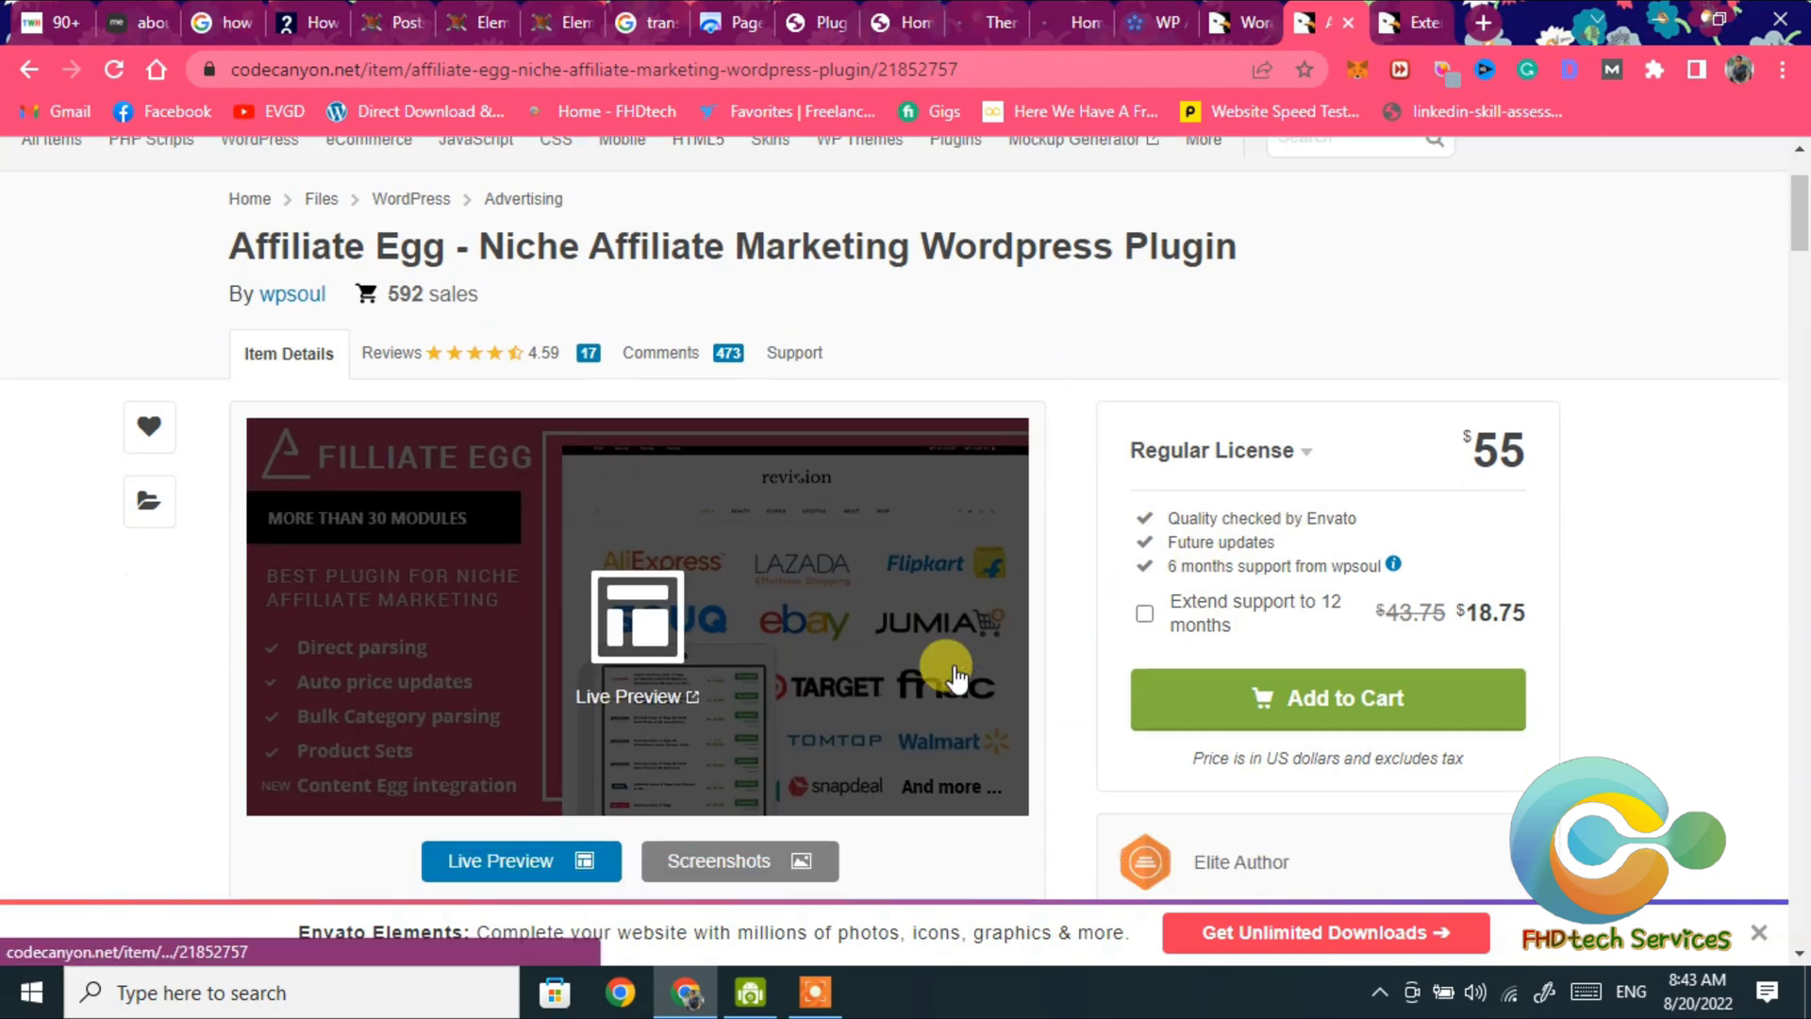
scroll(952, 679, "down", 1)
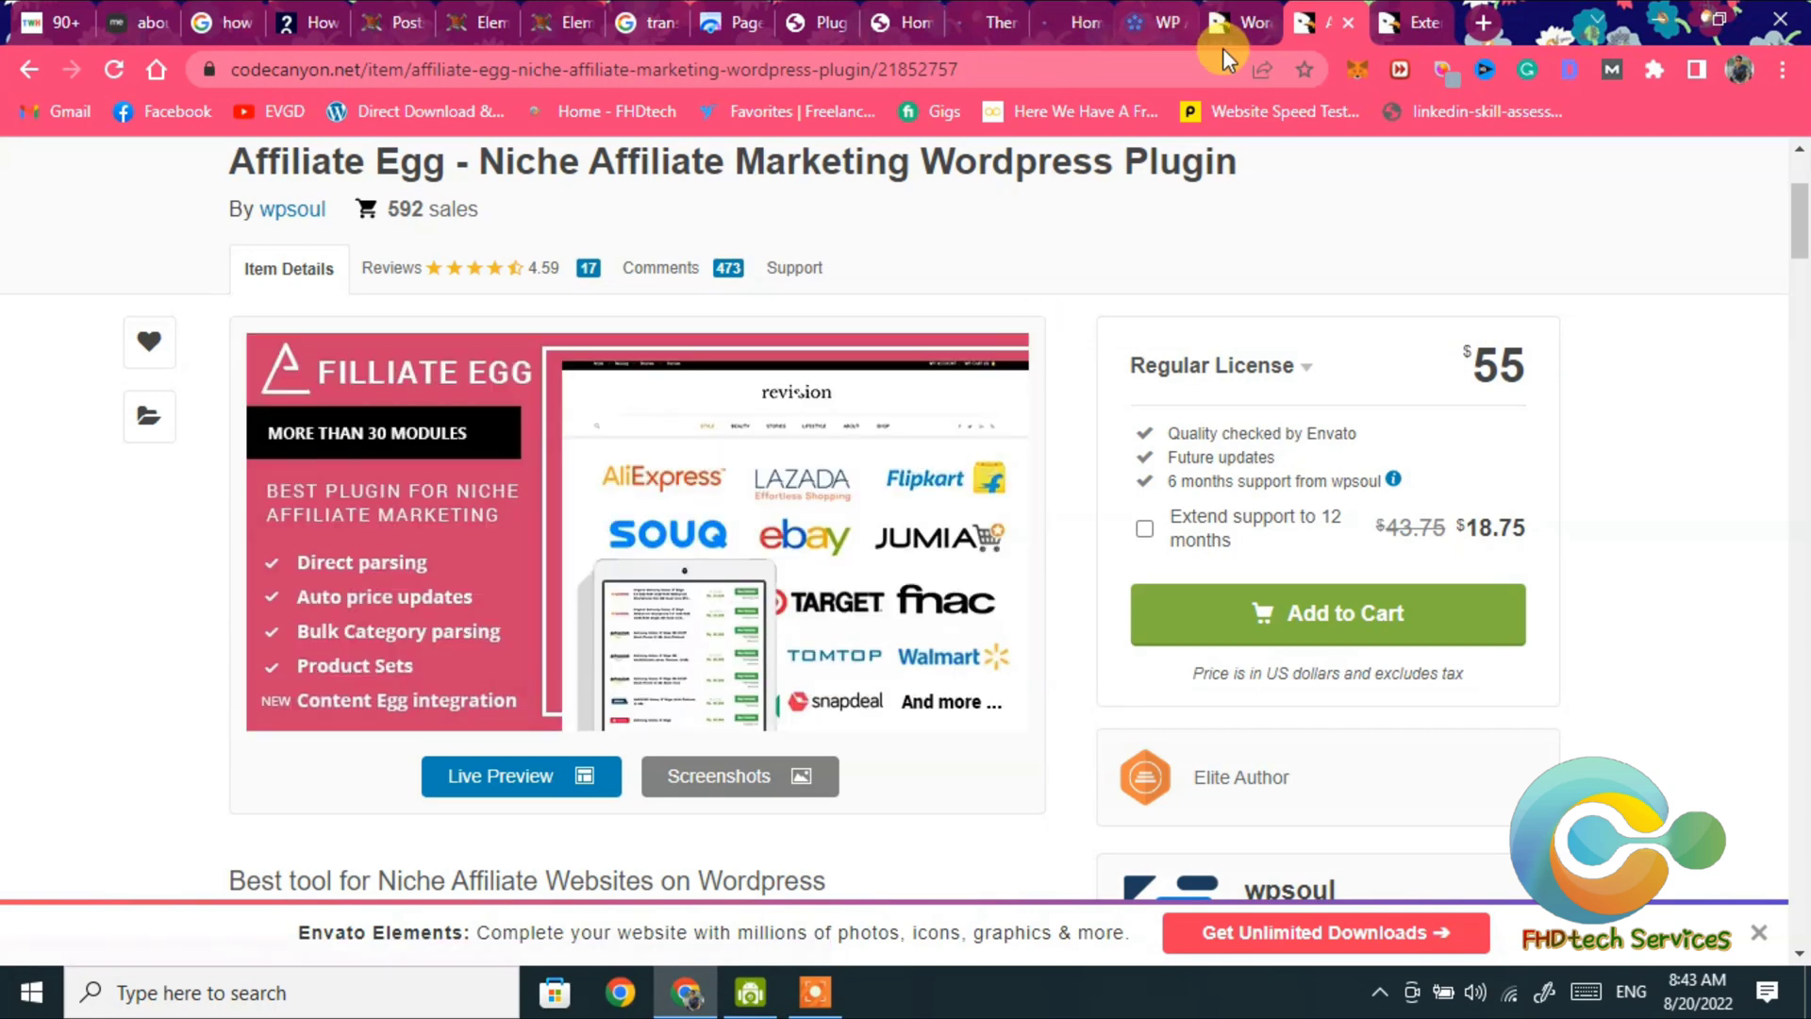
left_click(1244, 28)
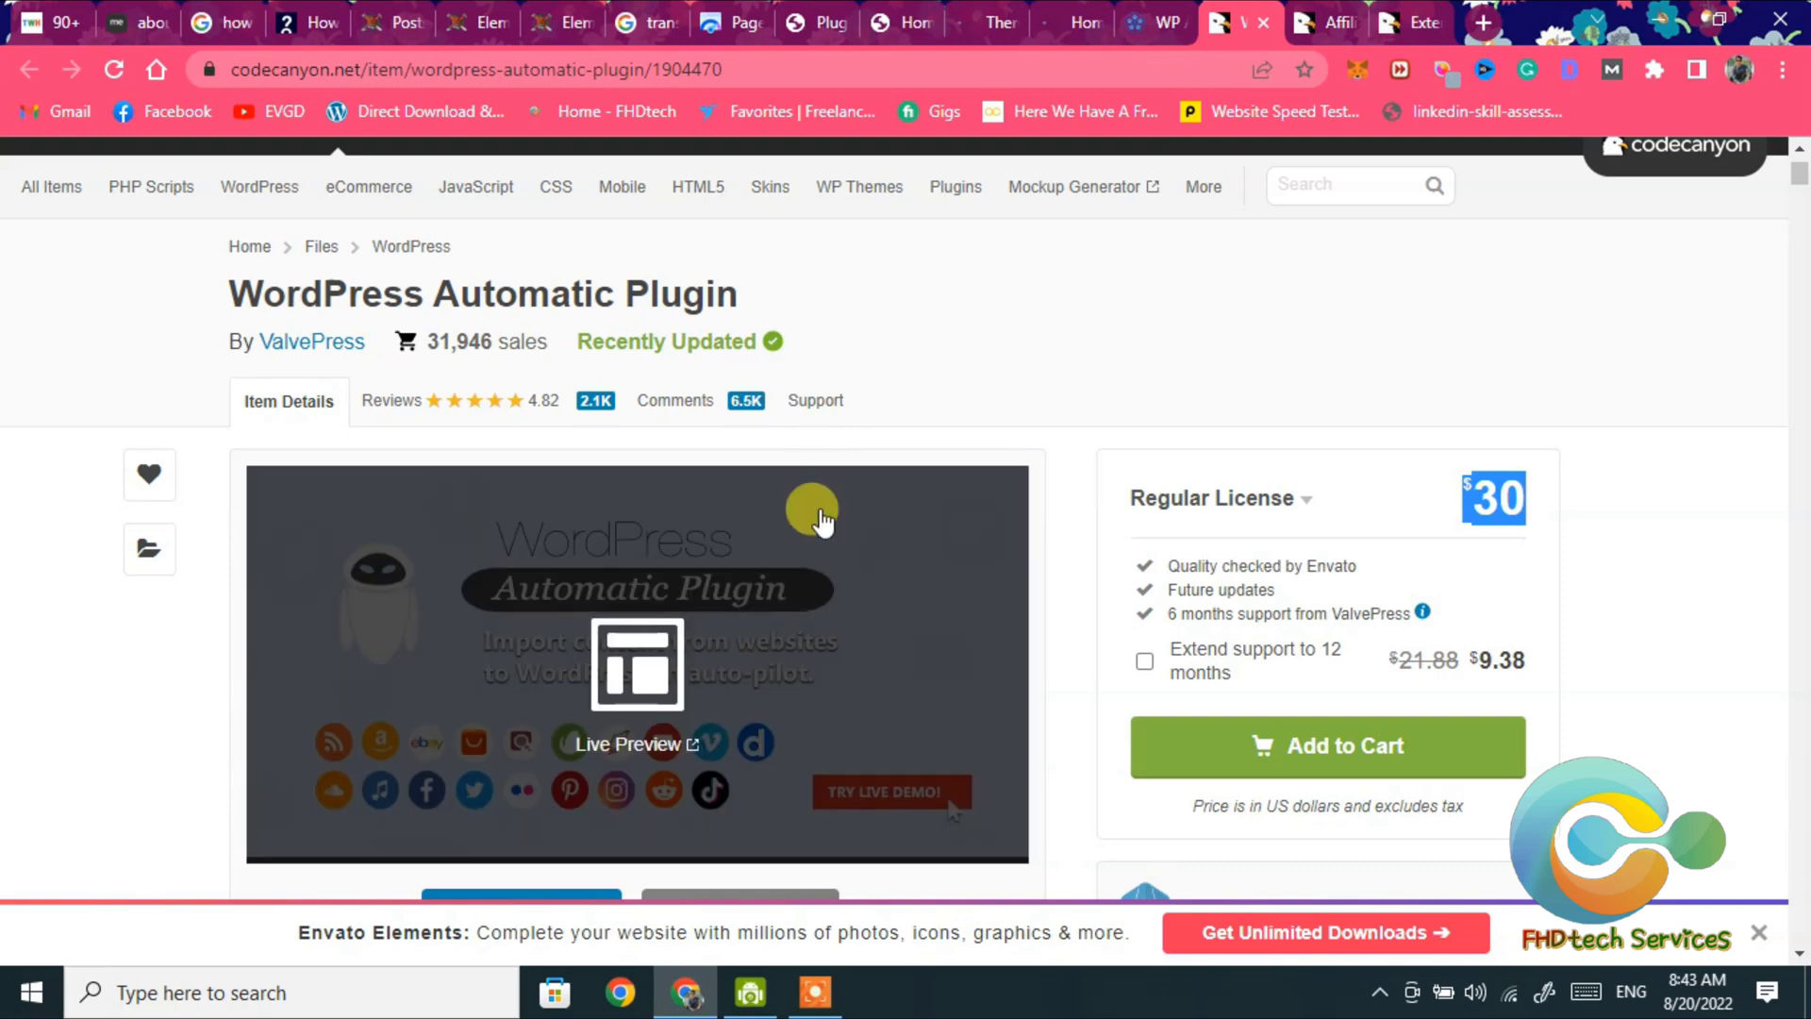
scroll(823, 520, "down", 1)
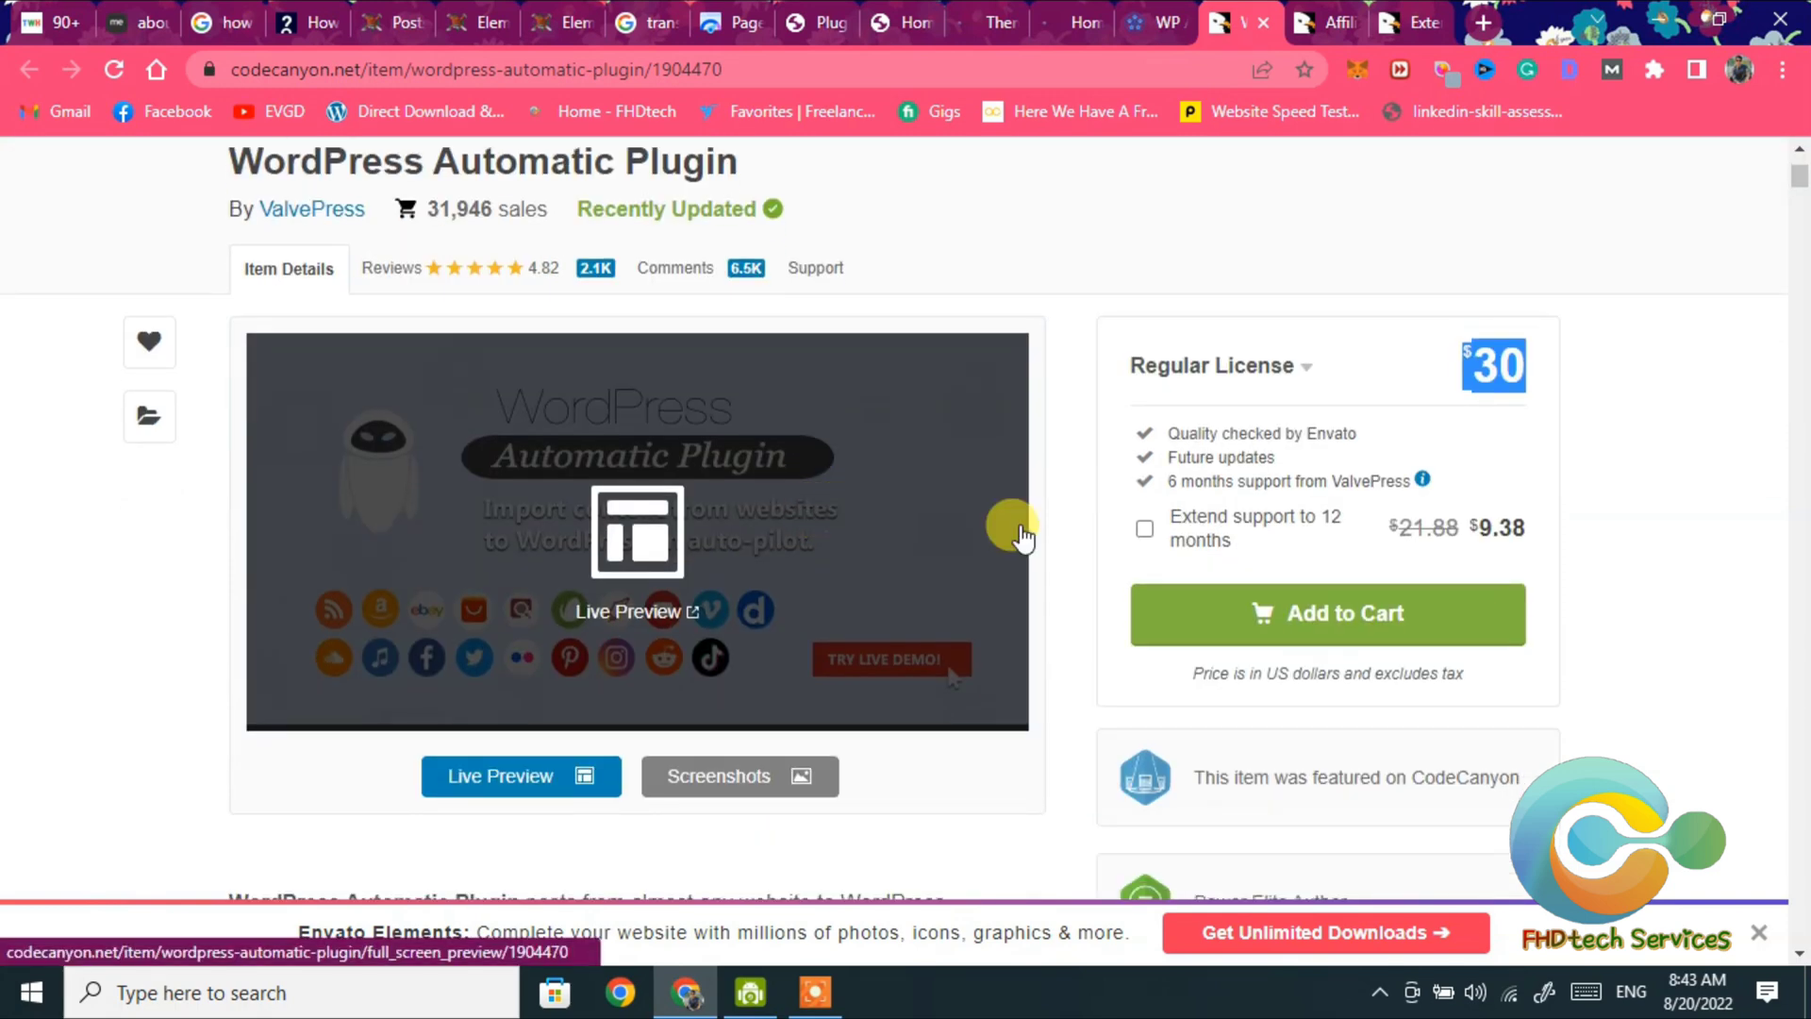
- Glance at the external importer results and both plugin pages, then return to the salaardeluxe.com storefront
left_click(1409, 23)
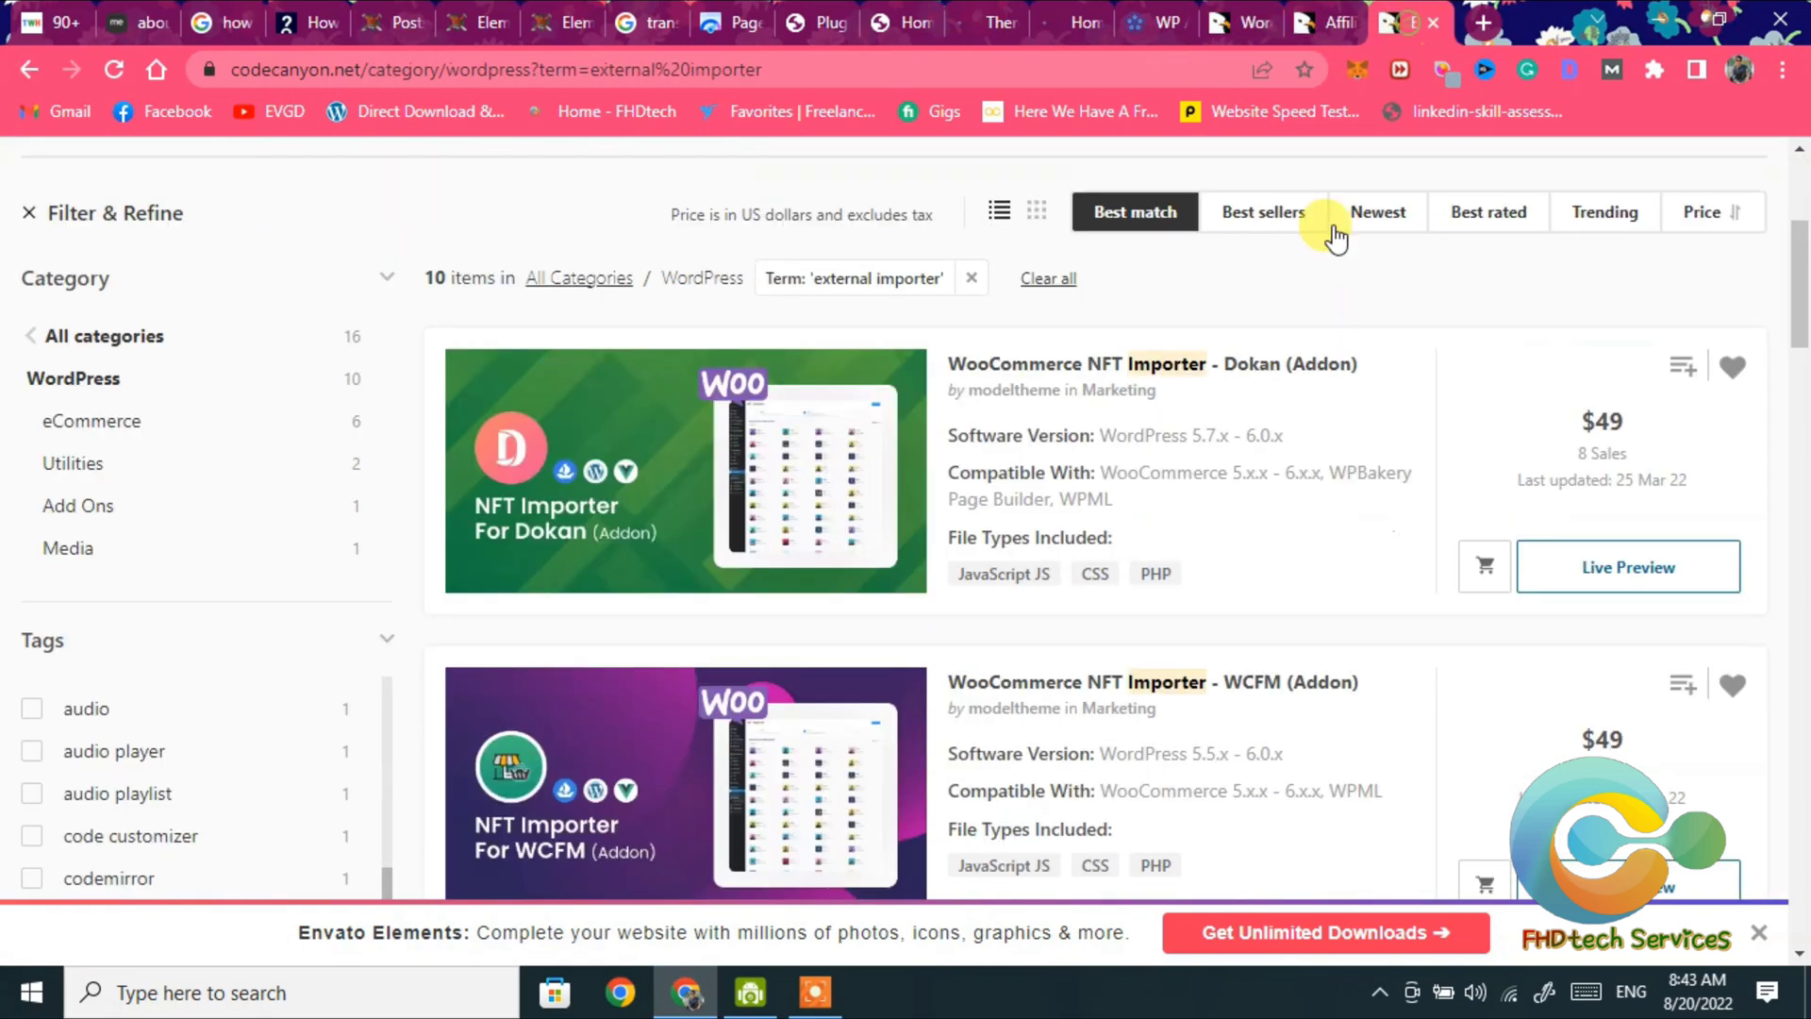
scroll(1175, 460, "down", 1)
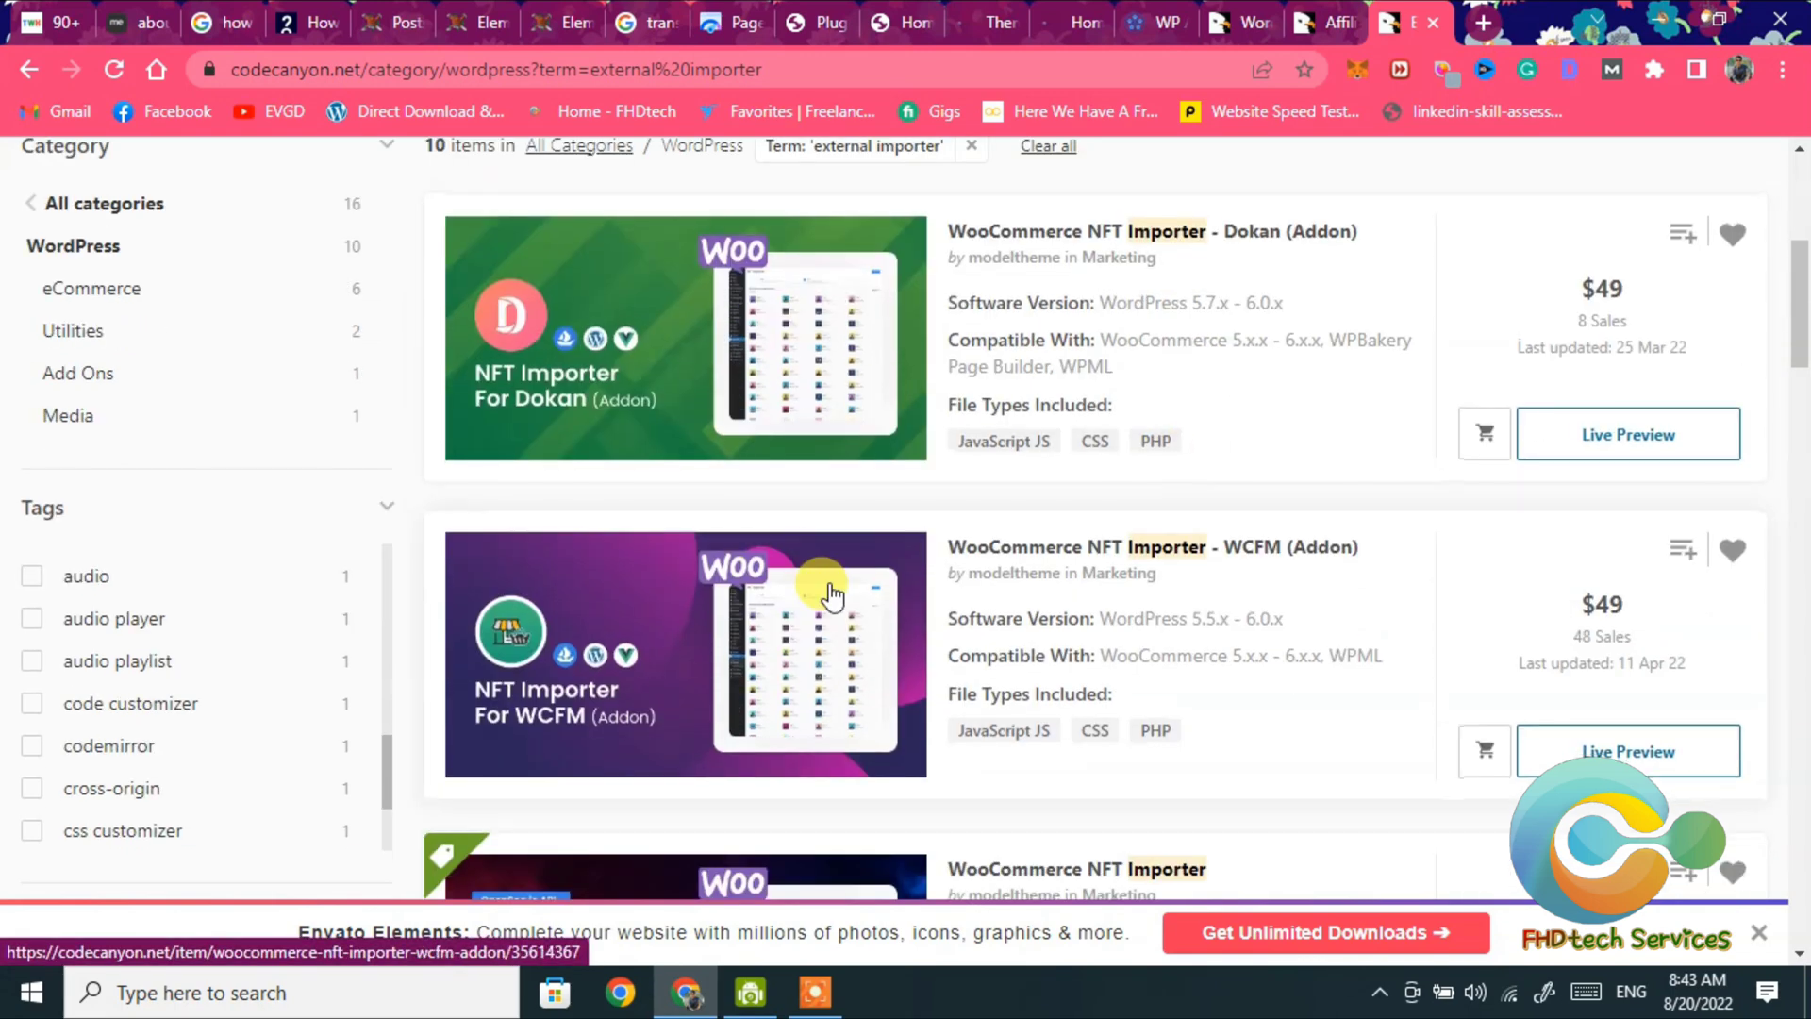
left_click(1329, 28)
left_click(1232, 32)
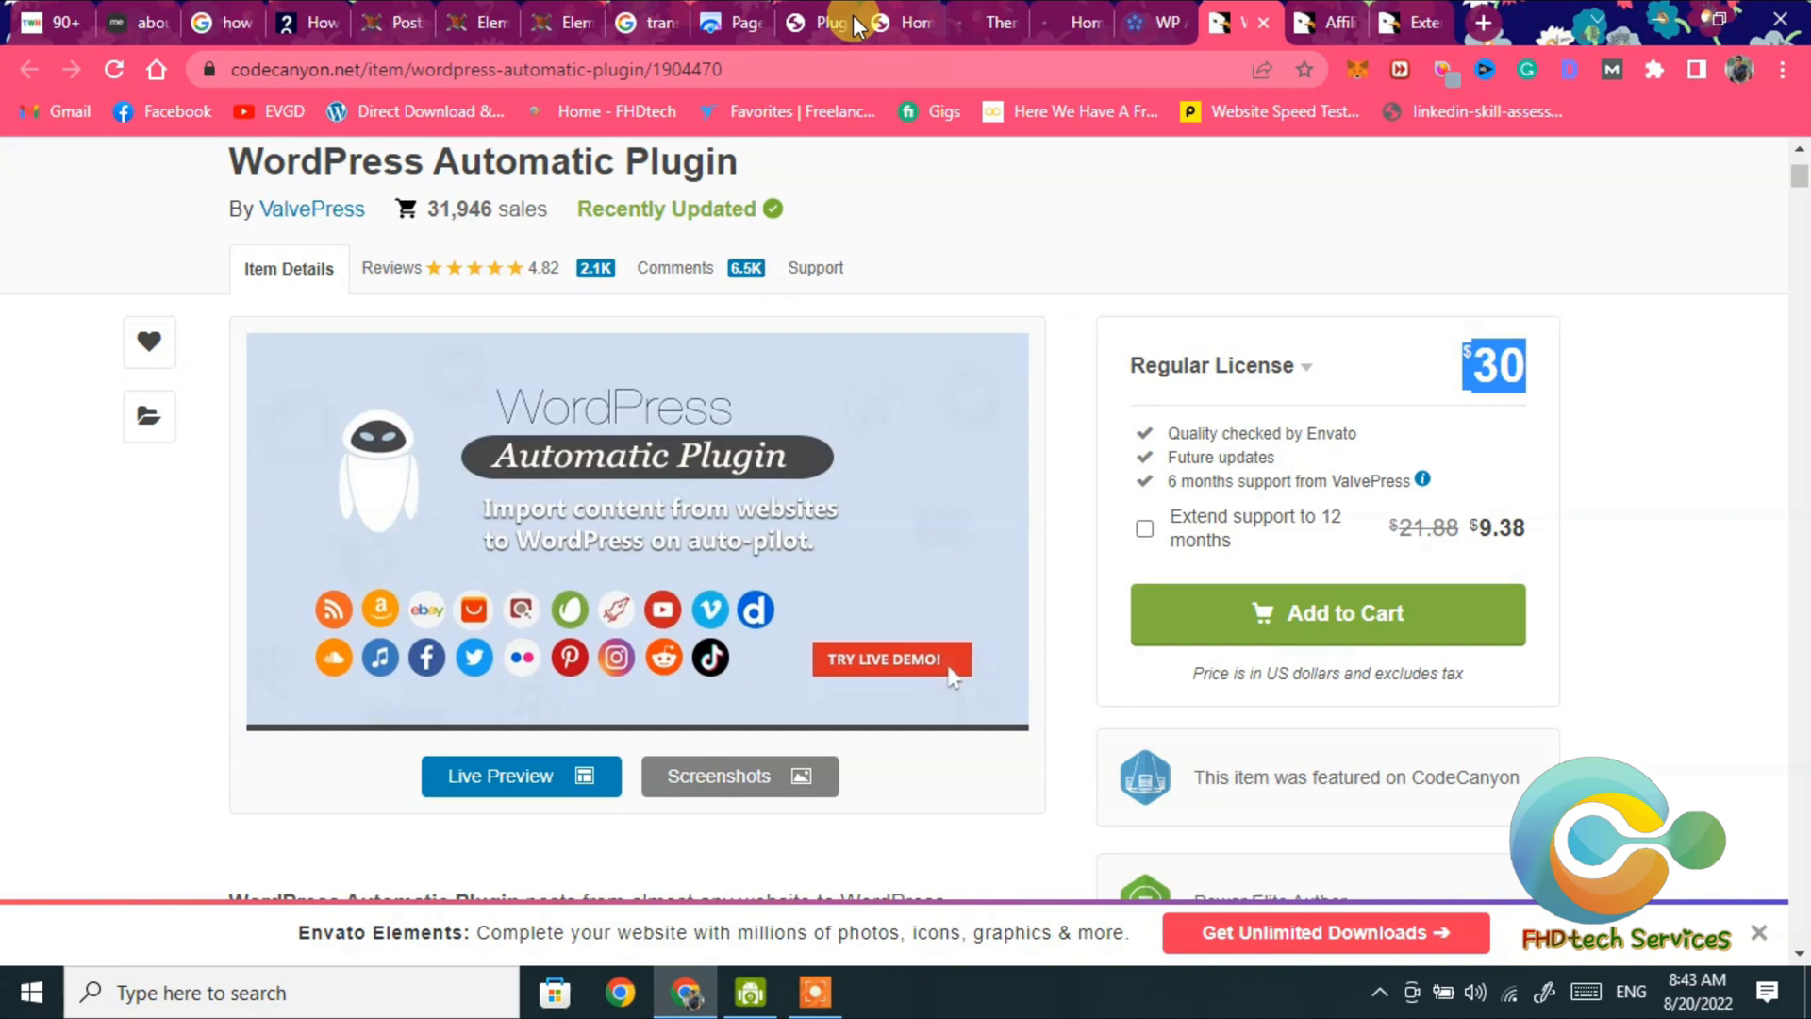
left_click(945, 28)
scroll(807, 608, "down", 3)
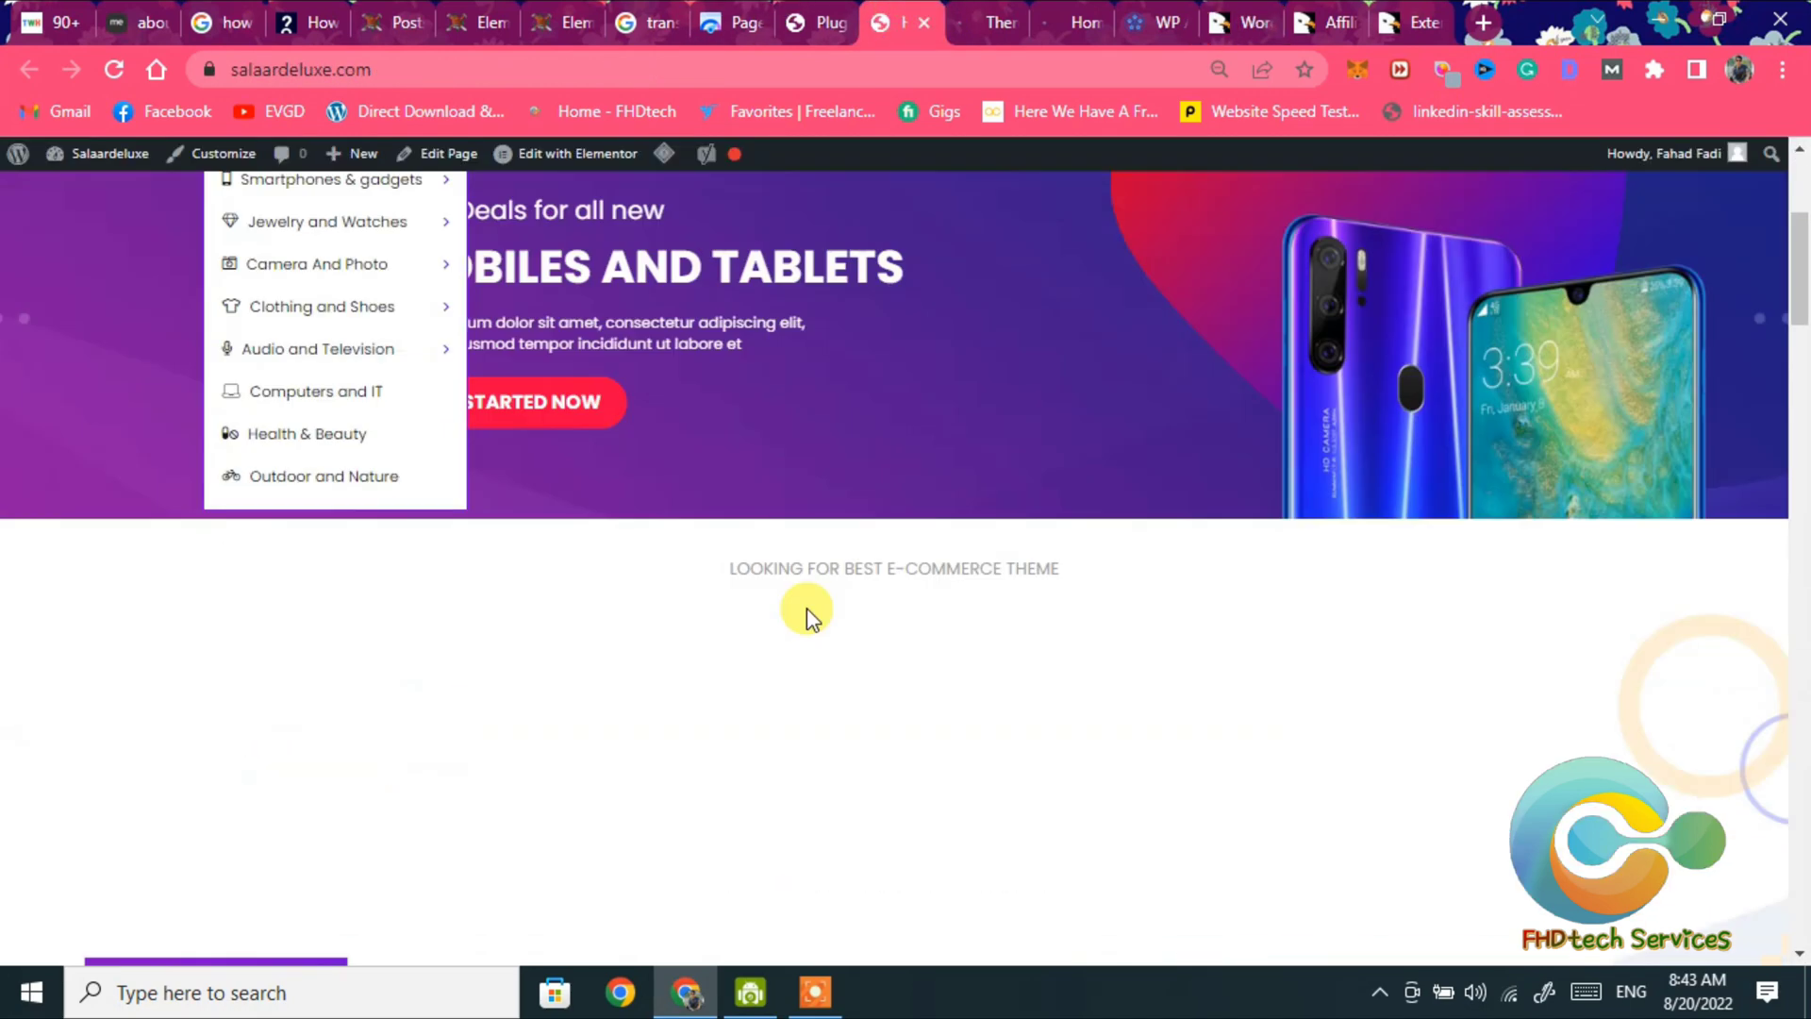
scroll(849, 611, "down", 2)
scroll(844, 623, "down", 3)
scroll(845, 644, "down", 2)
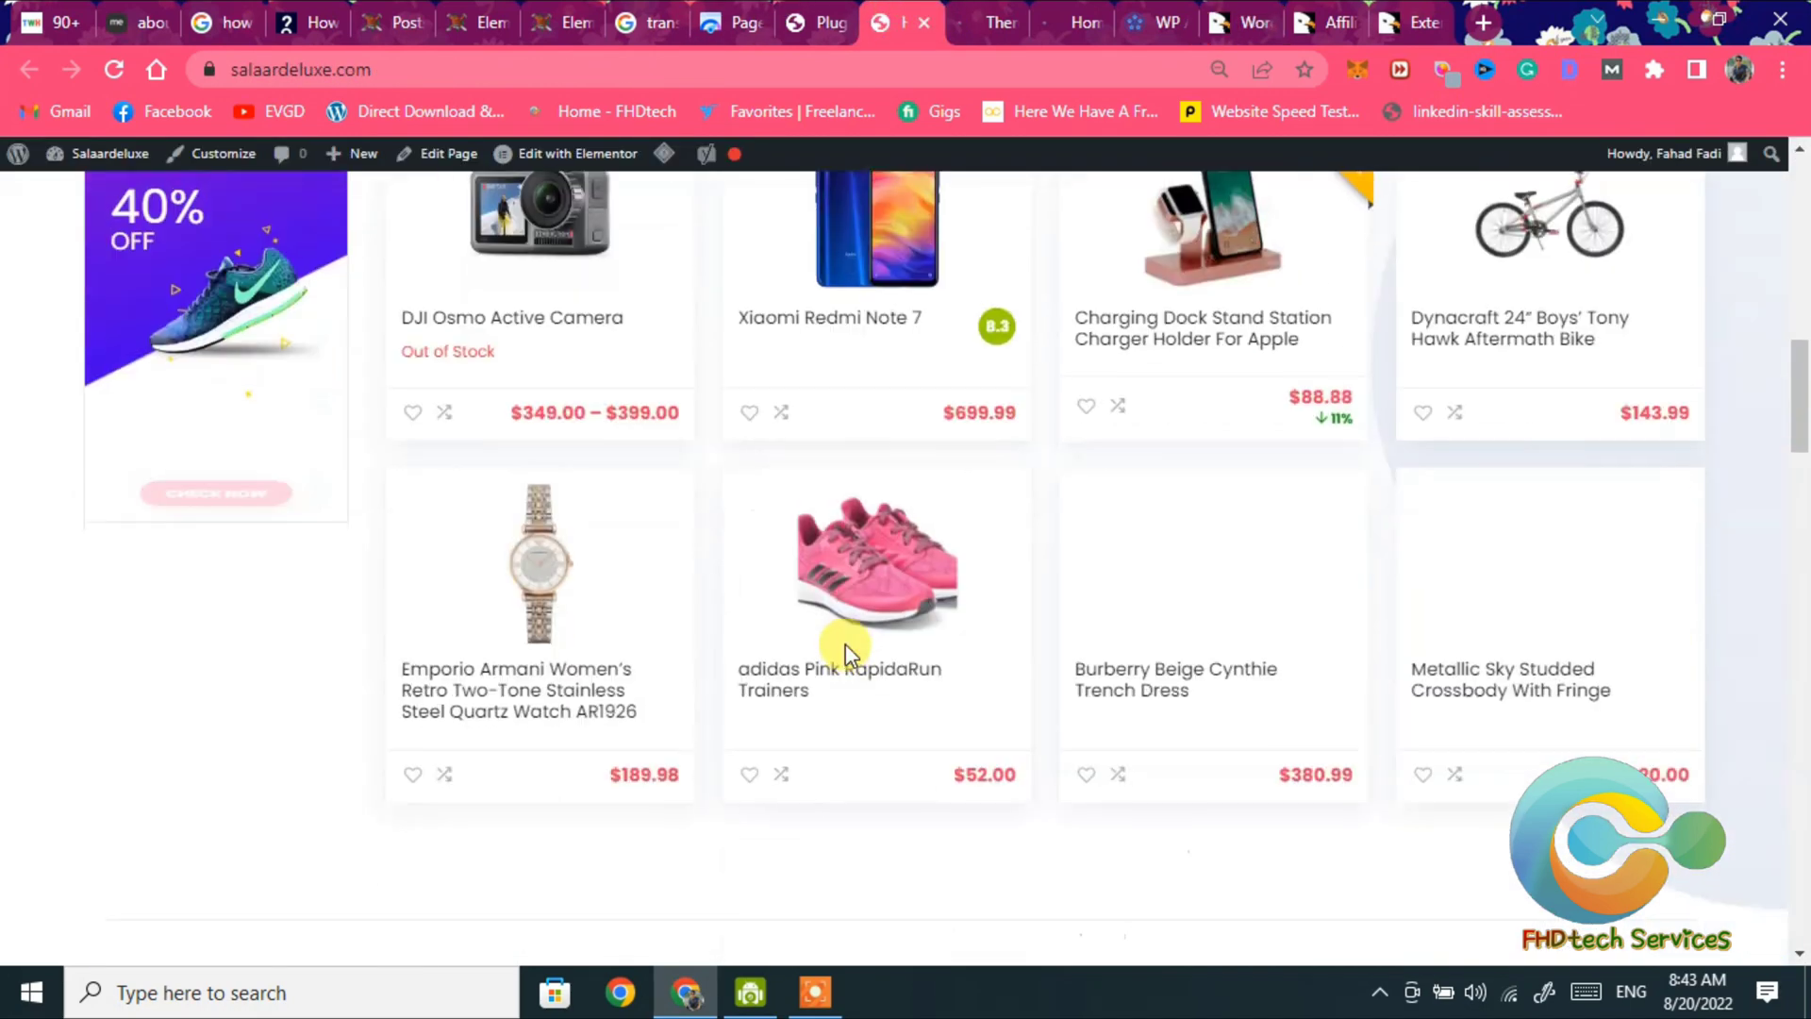
- Revisit Salaardeluxe's plugin list, then show usapaintmaster.com's active Rehub theme details
left_click(806, 21)
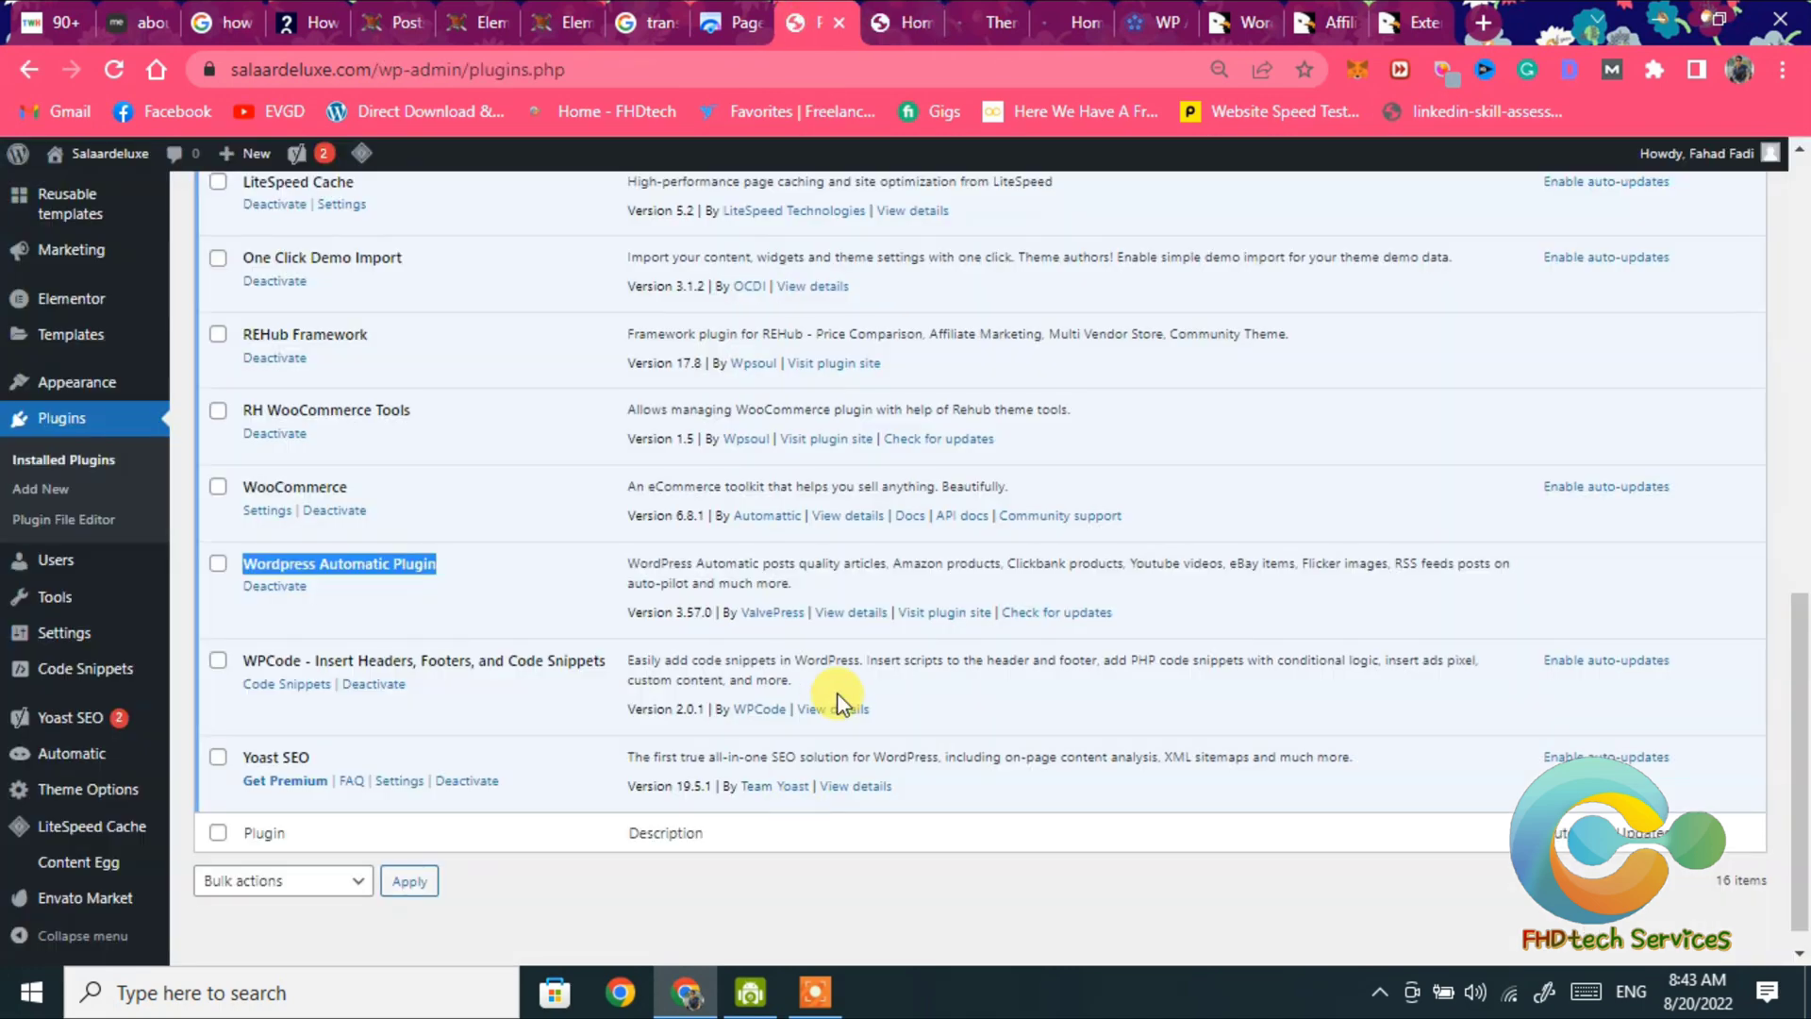
left_click(948, 44)
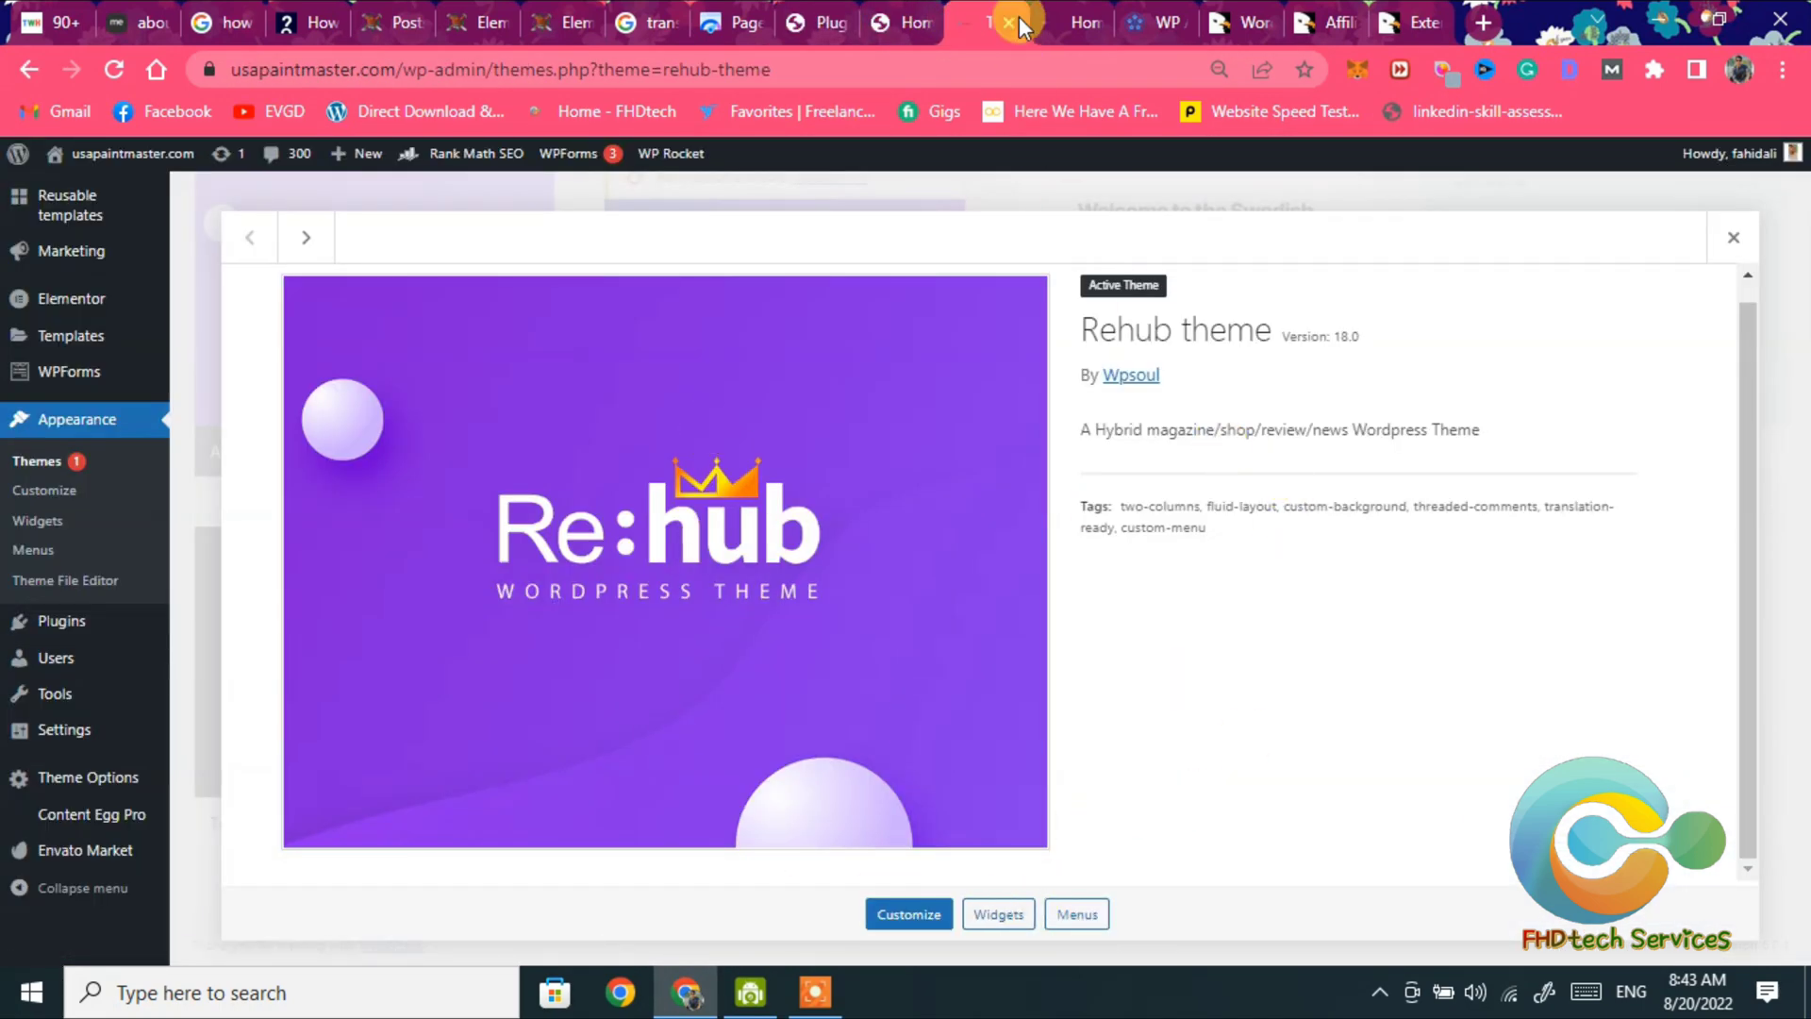
- Glance at the usapaintmaster.com homepage, then go to Content Egg Pro from the admin sidebar
left_click(1064, 24)
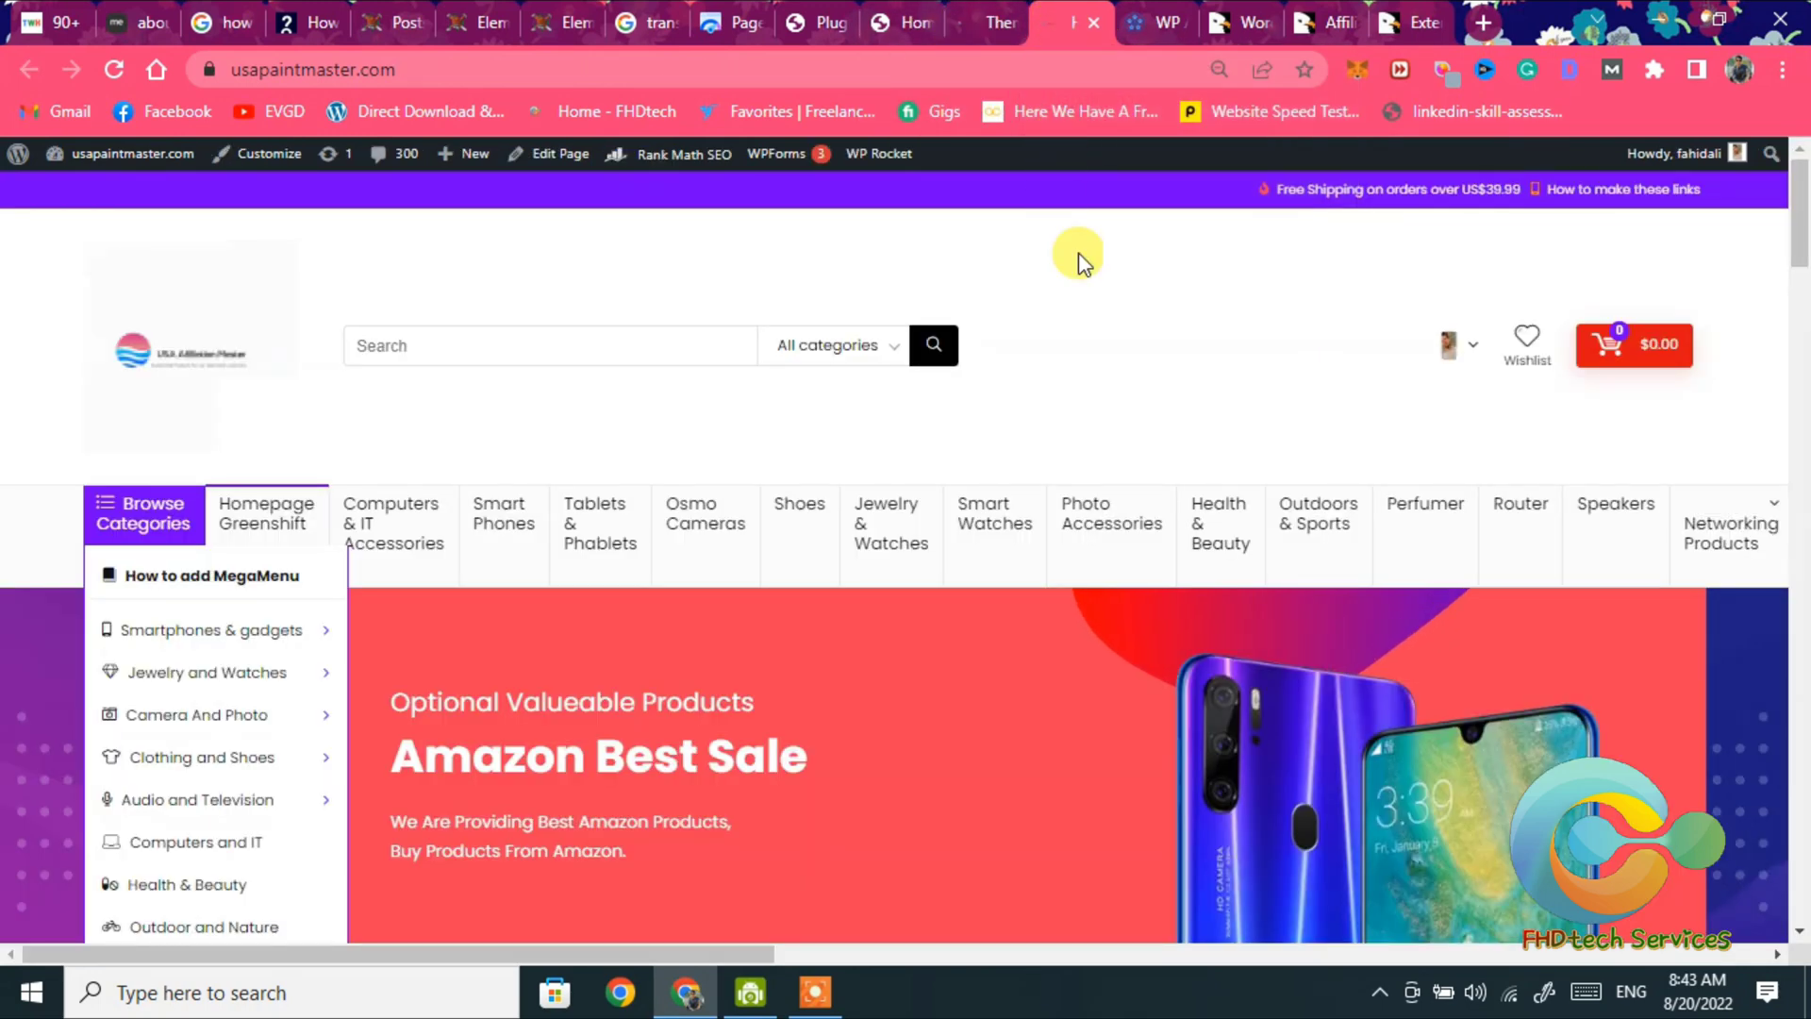
scroll(1187, 551, "down", 1)
scroll(1185, 550, "down", 1)
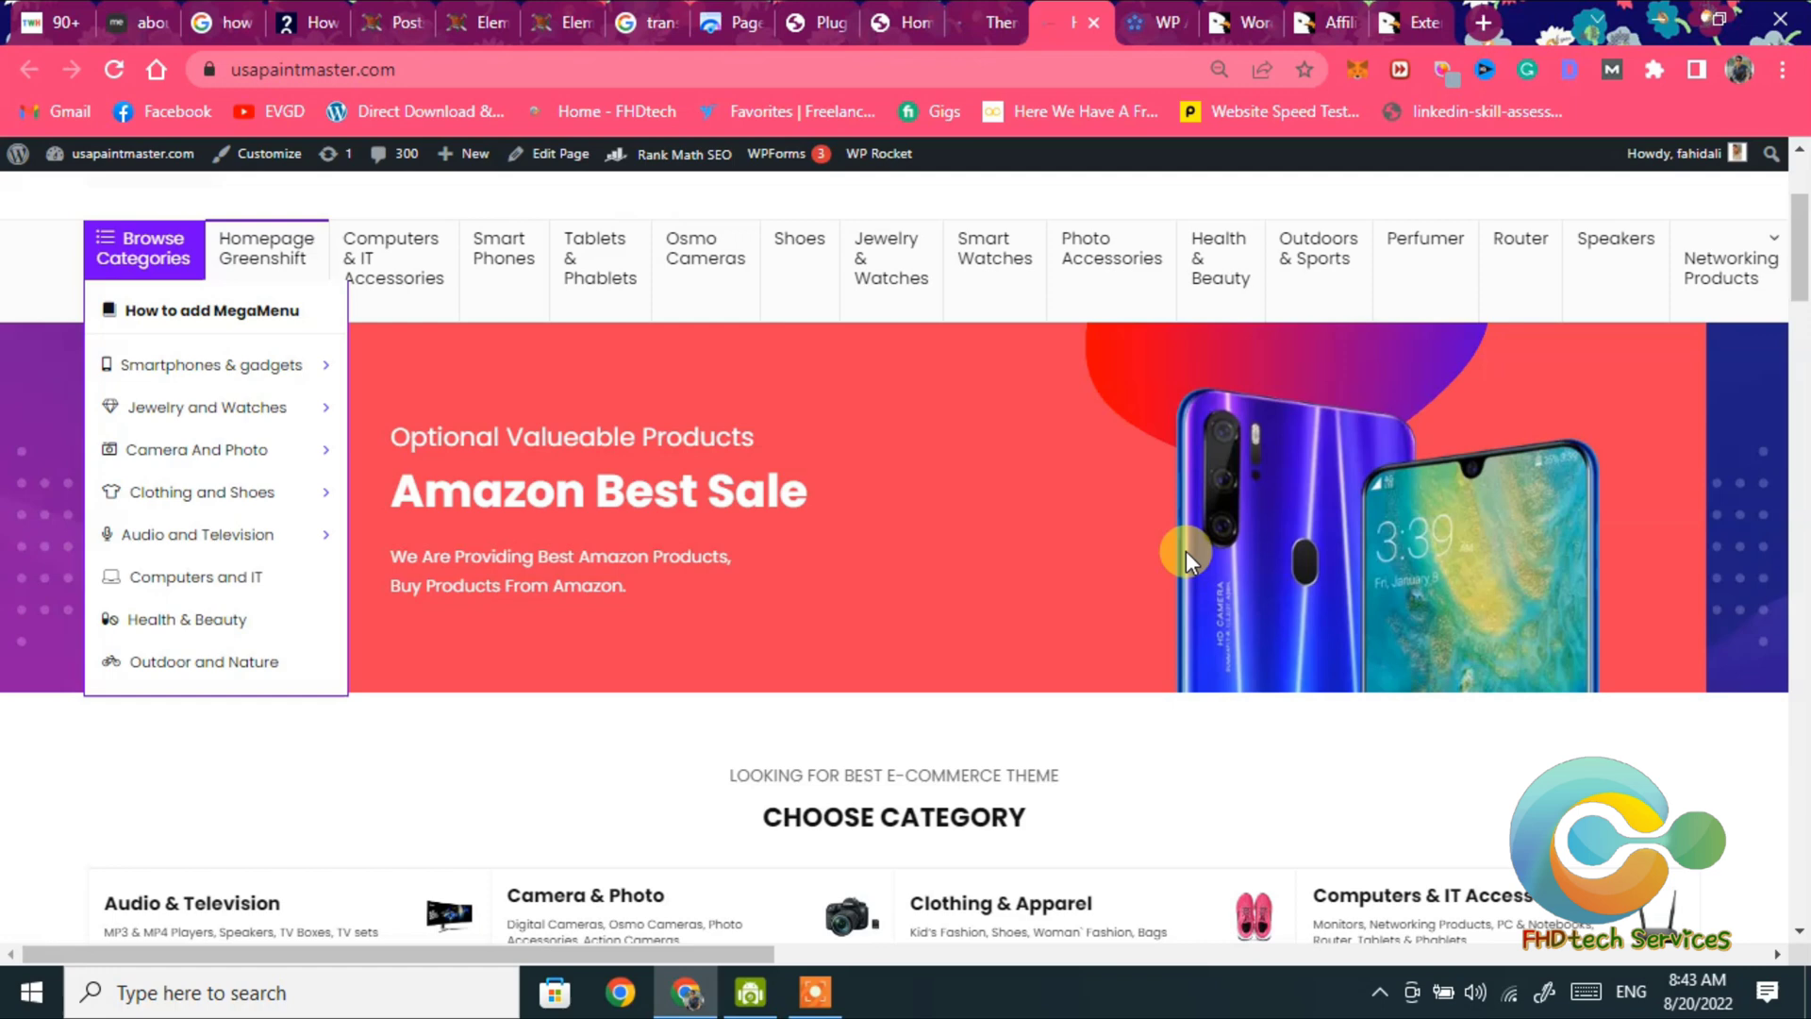
left_click(961, 20)
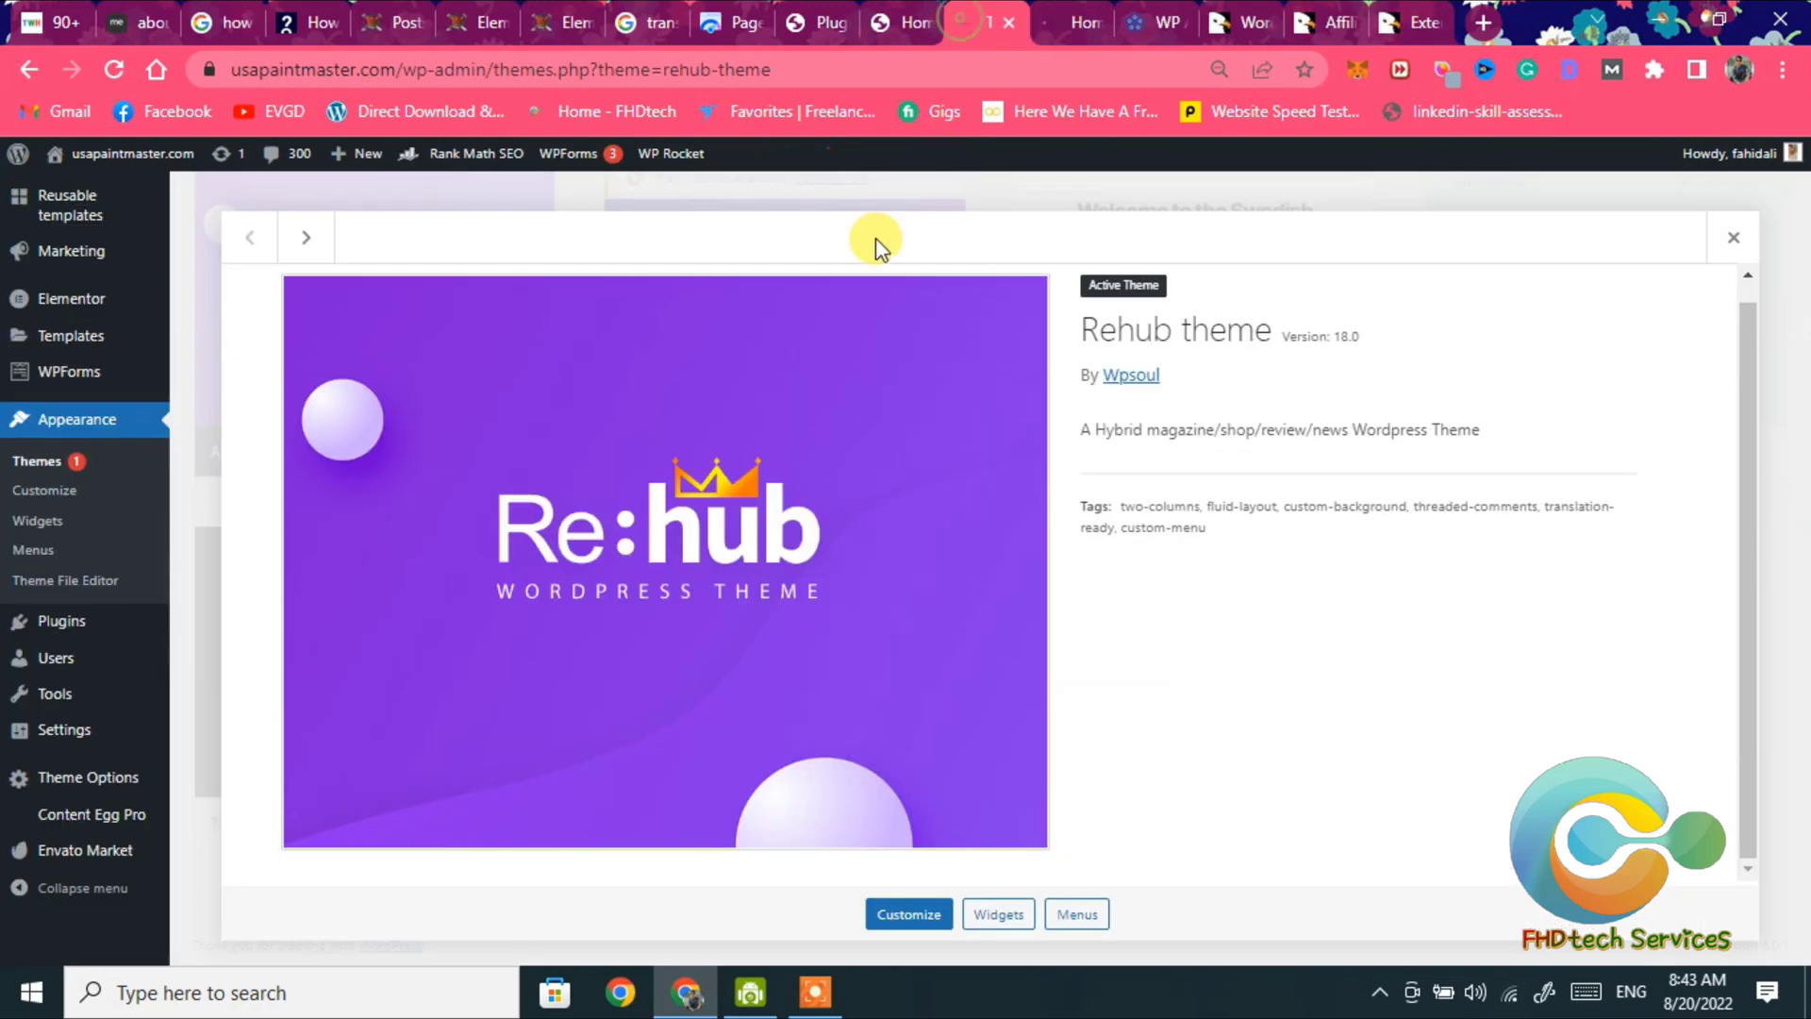
left_click(78, 830)
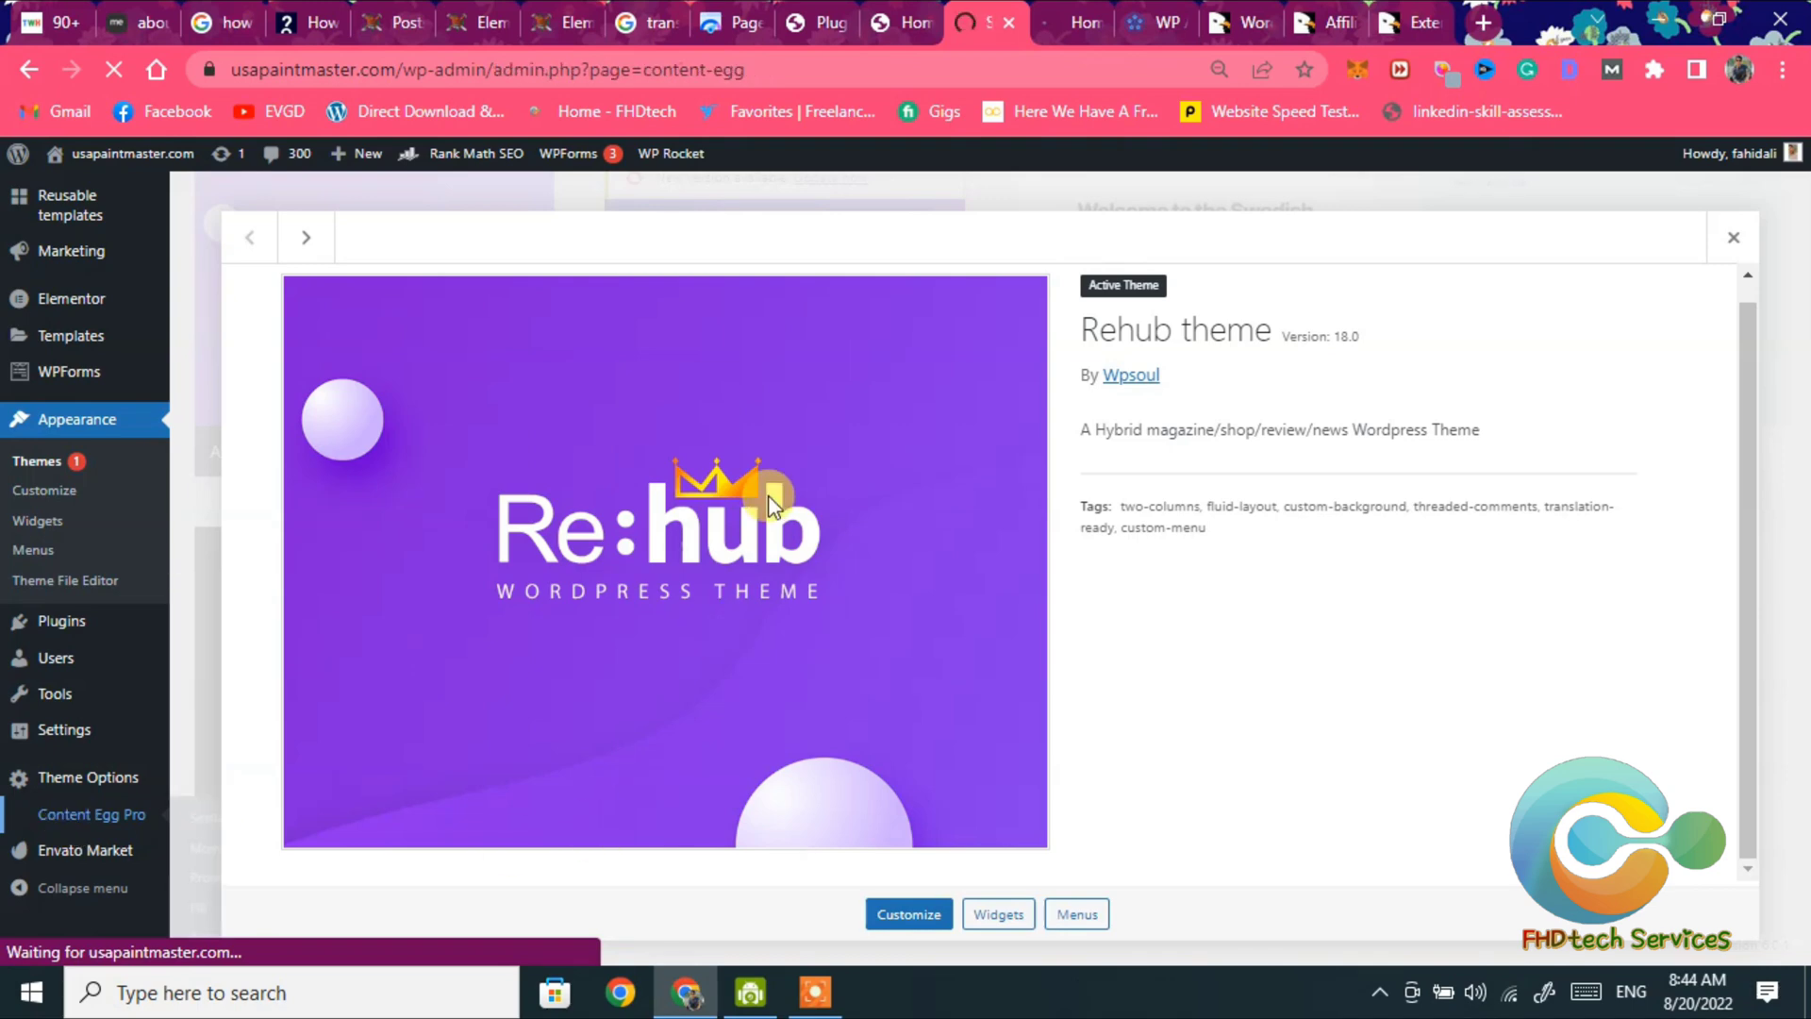
scroll(614, 520, "down", 2)
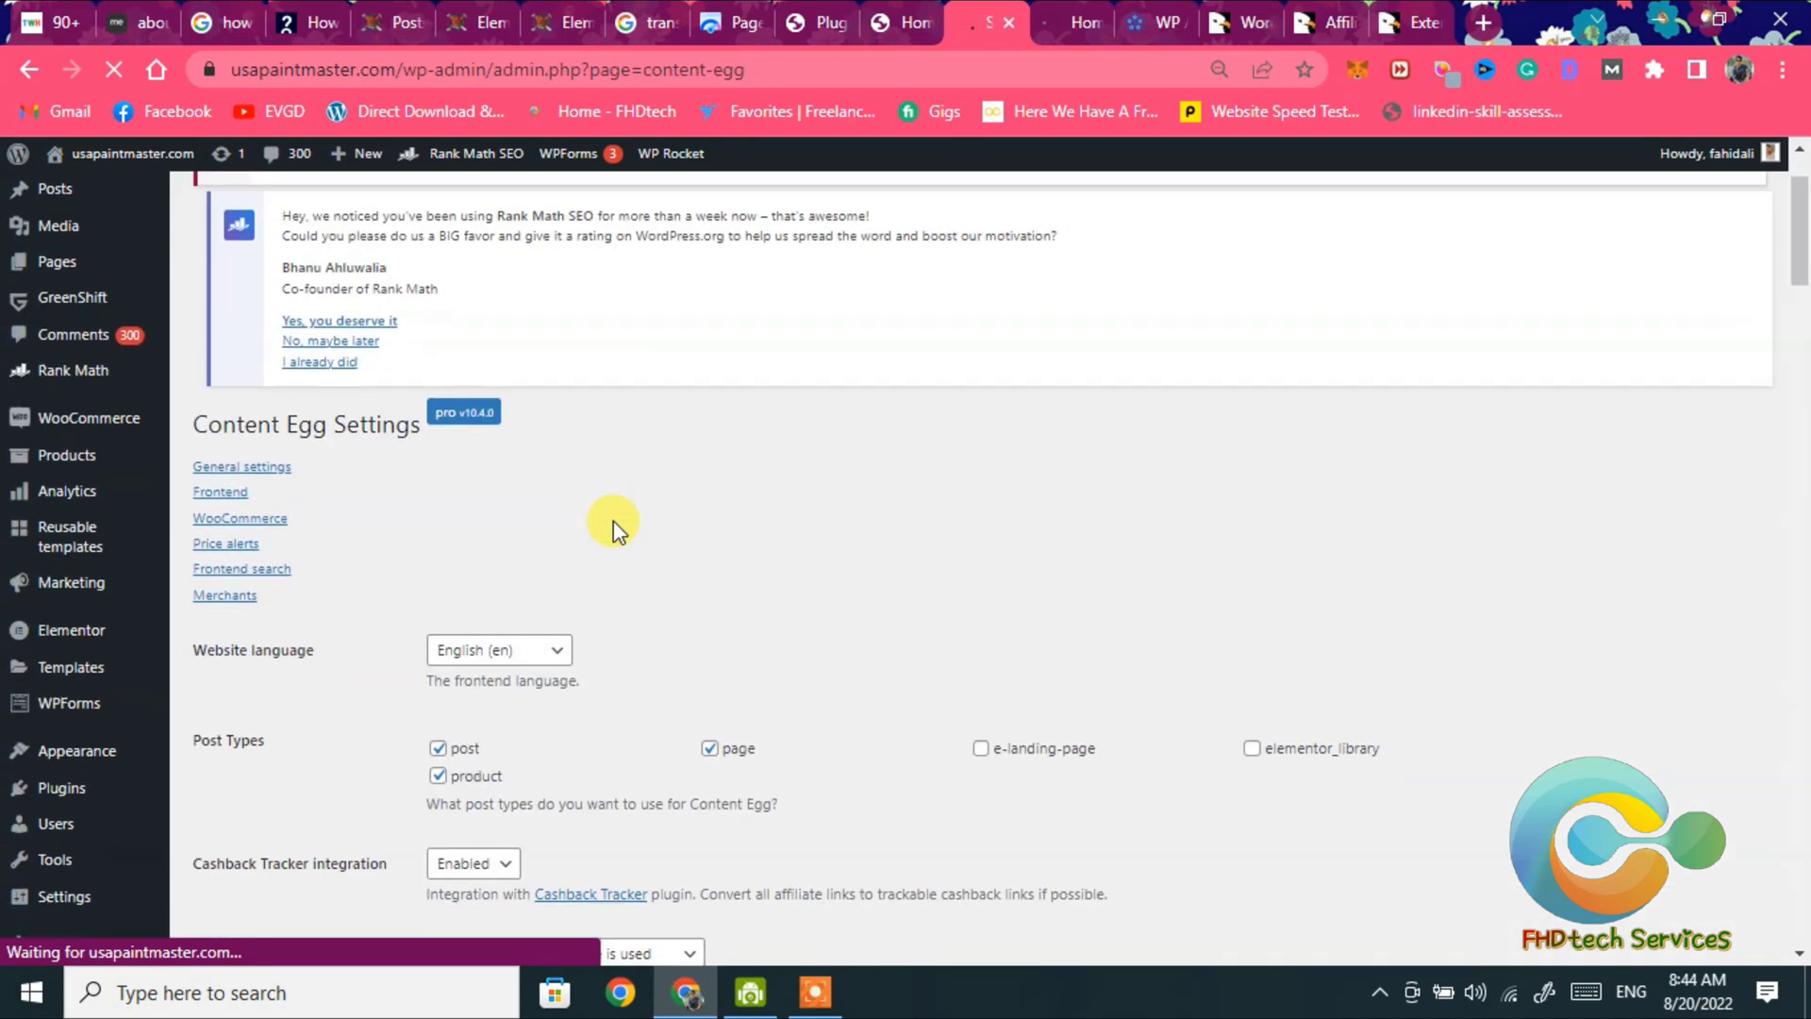
scroll(613, 521, "down", 3)
scroll(613, 522, "down", 1)
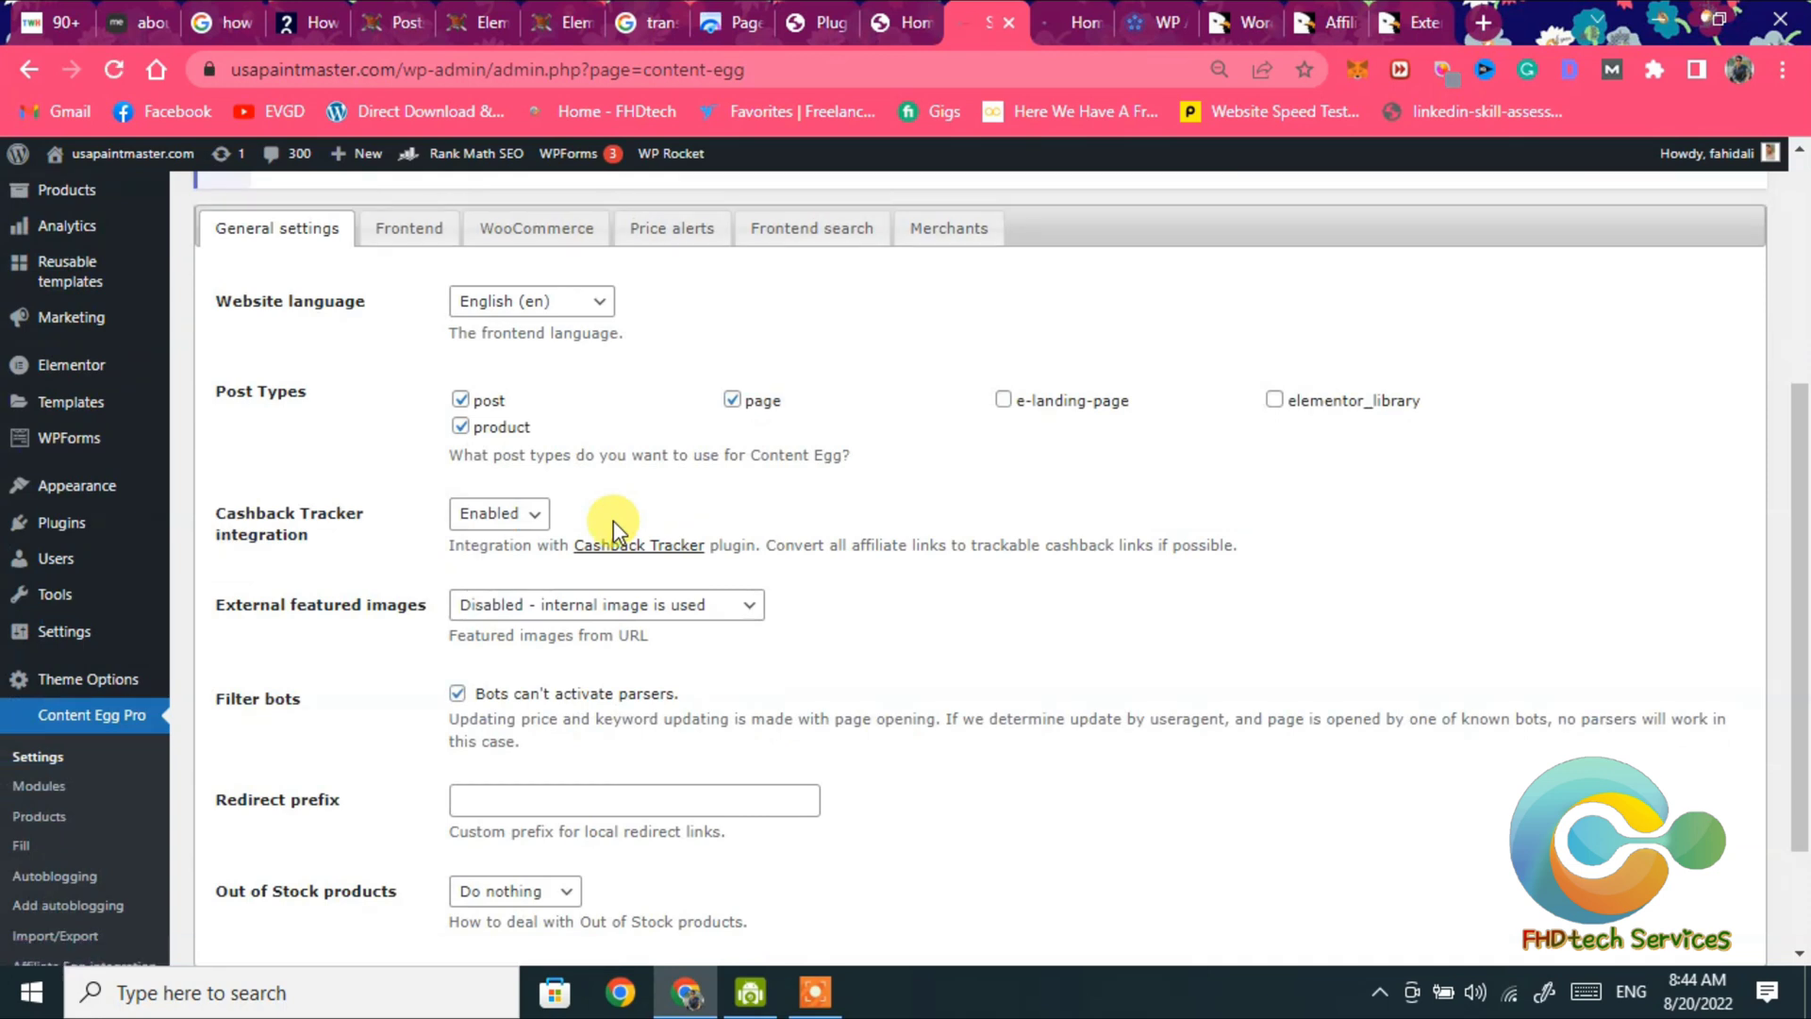
scroll(613, 530, "down", 2)
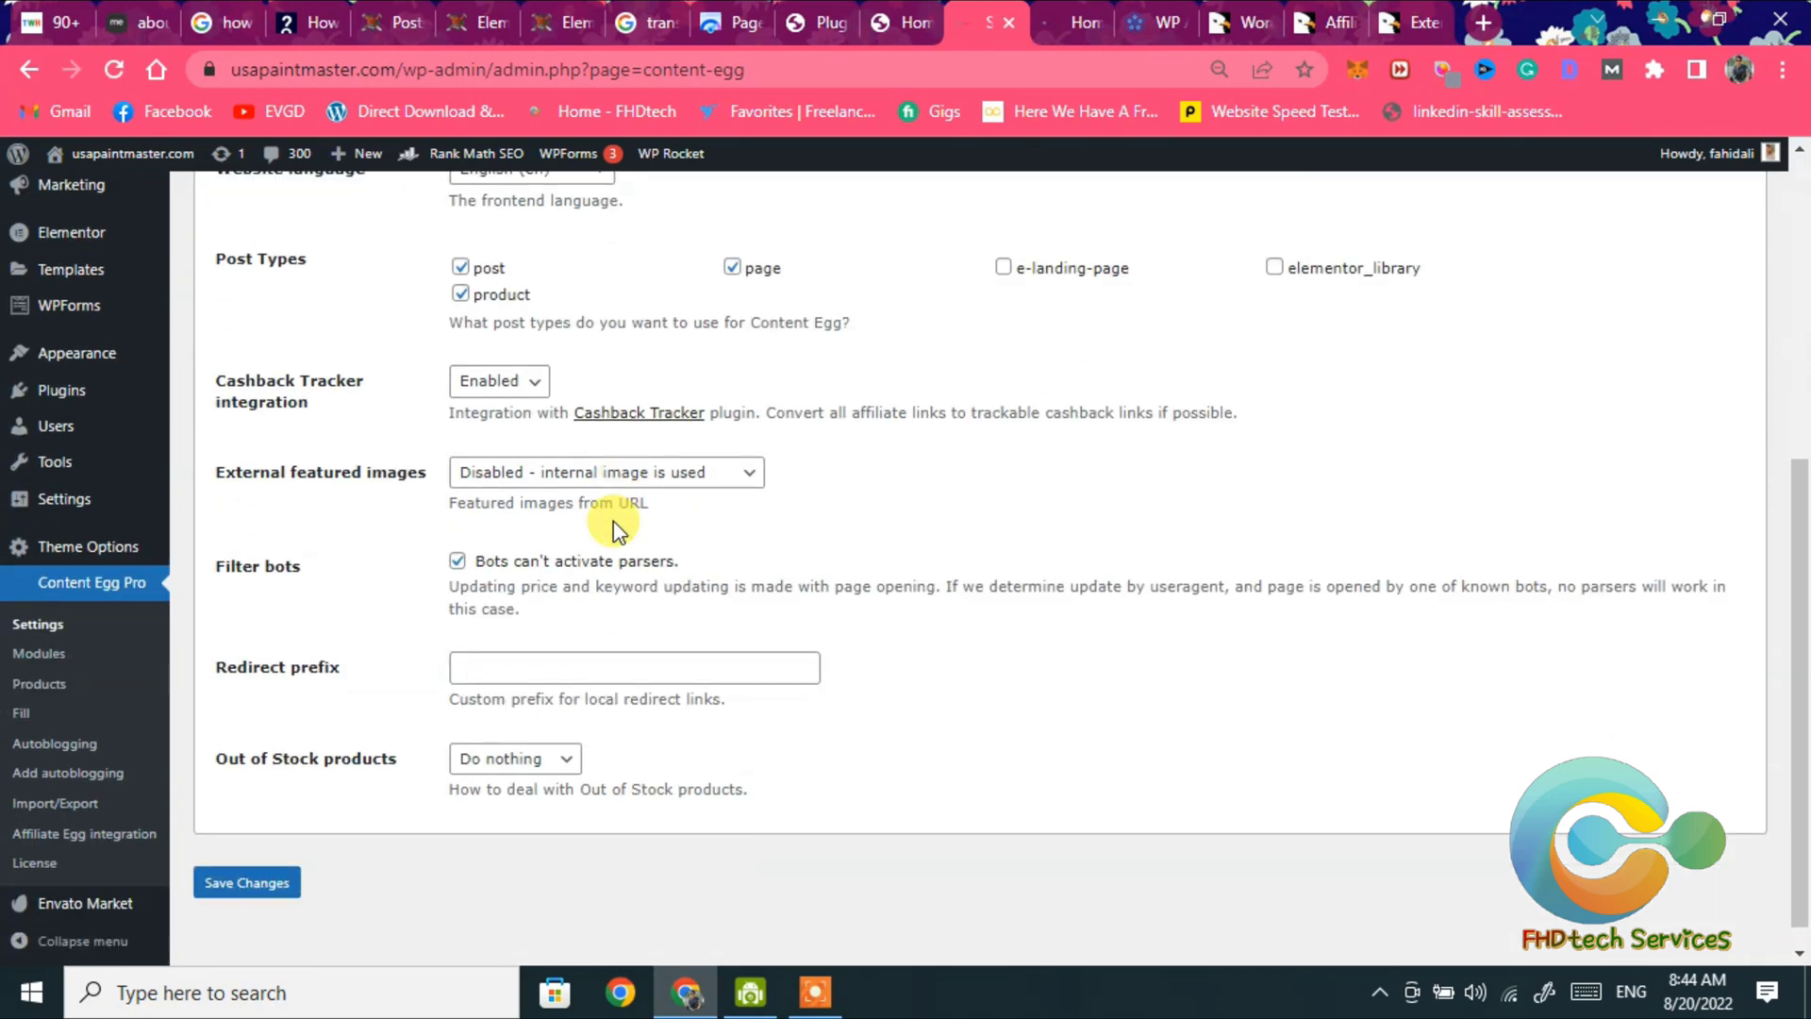
- Scroll Content Egg's general settings to Save Changes, then switch to the Affiliate Egg page
middle_click(110, 847)
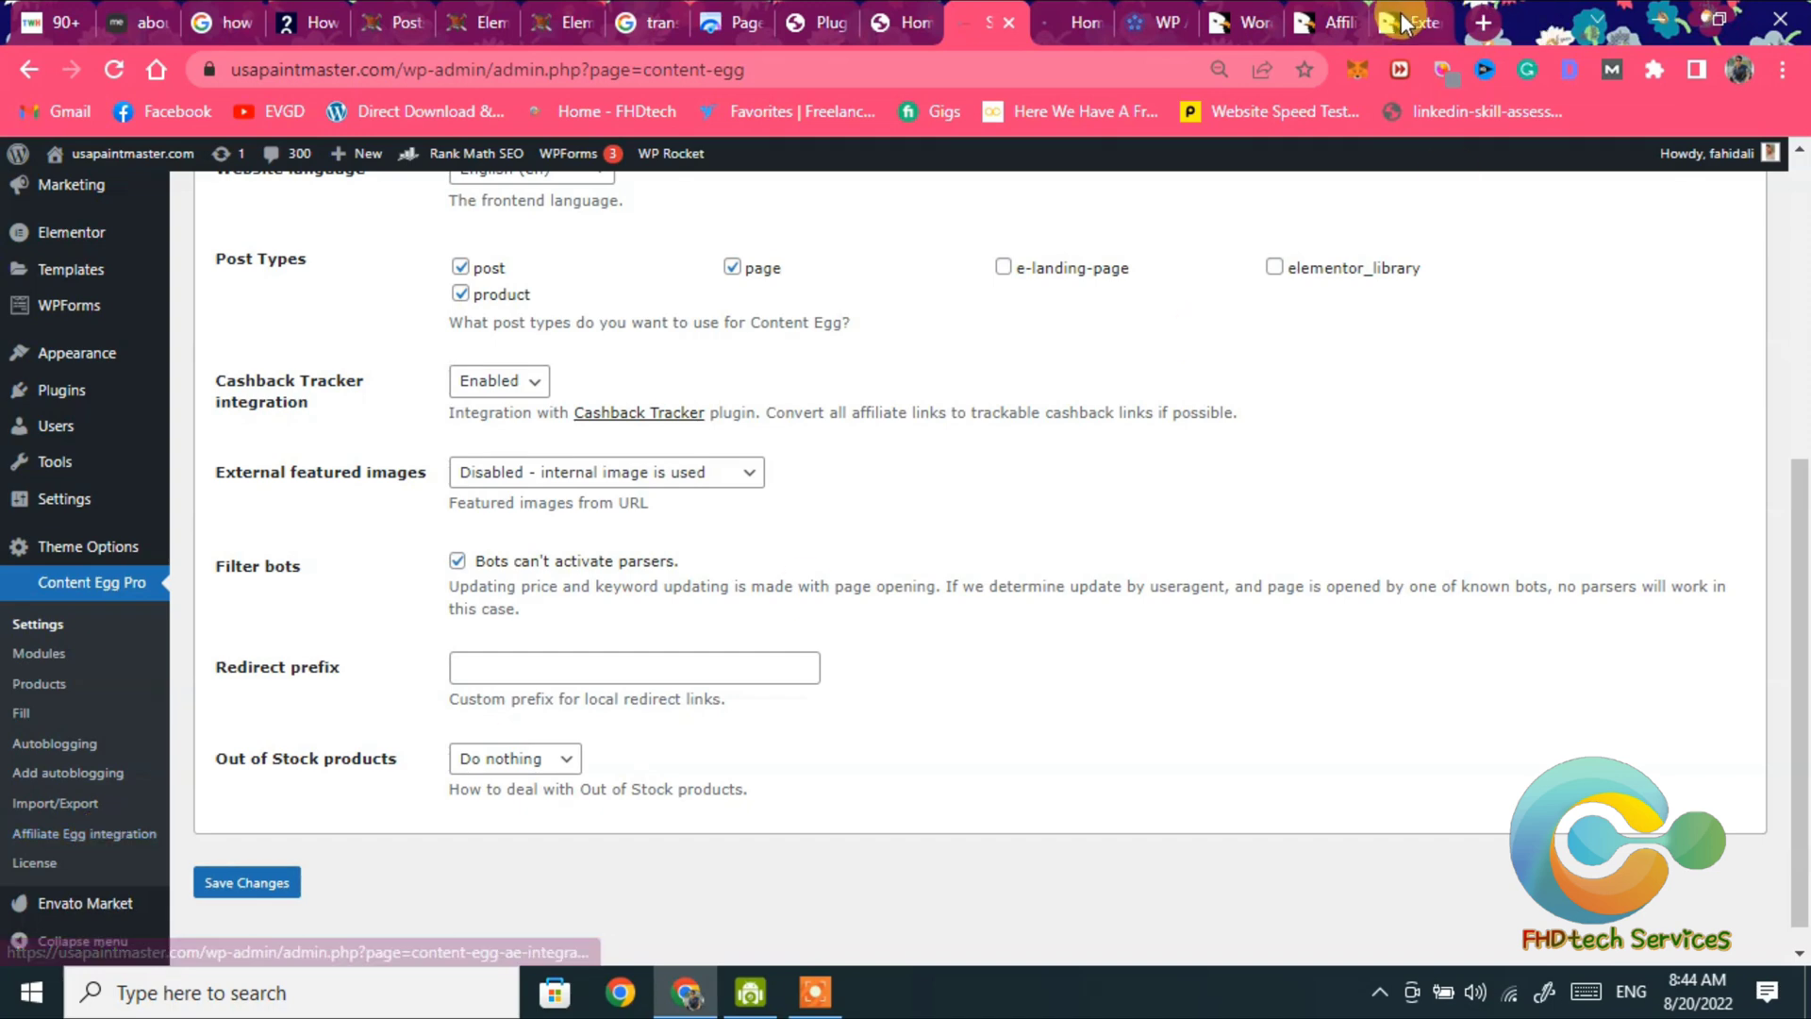
left_click(1329, 16)
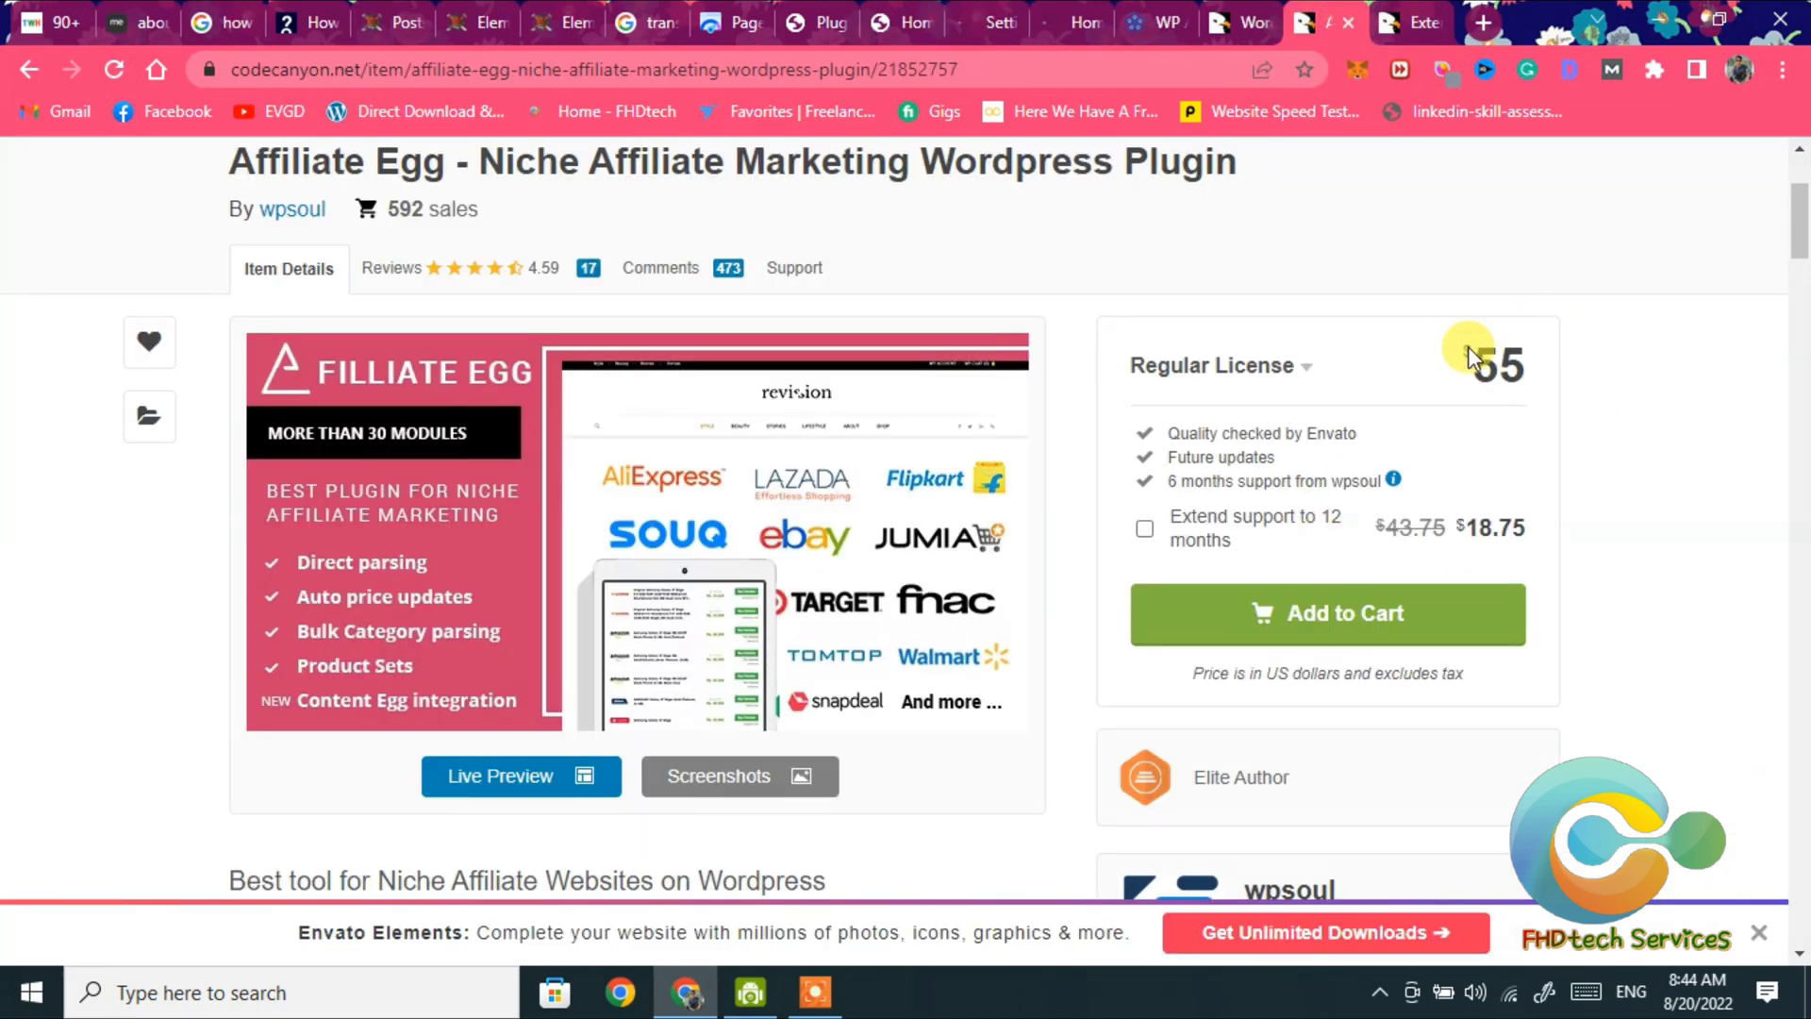
- Highlight Affiliate Egg's license details and $55 price, then return to the Content Egg settings
left_click_drag(1468, 347, 1588, 339)
left_click(1512, 384)
left_click_drag(1512, 385, 1568, 380)
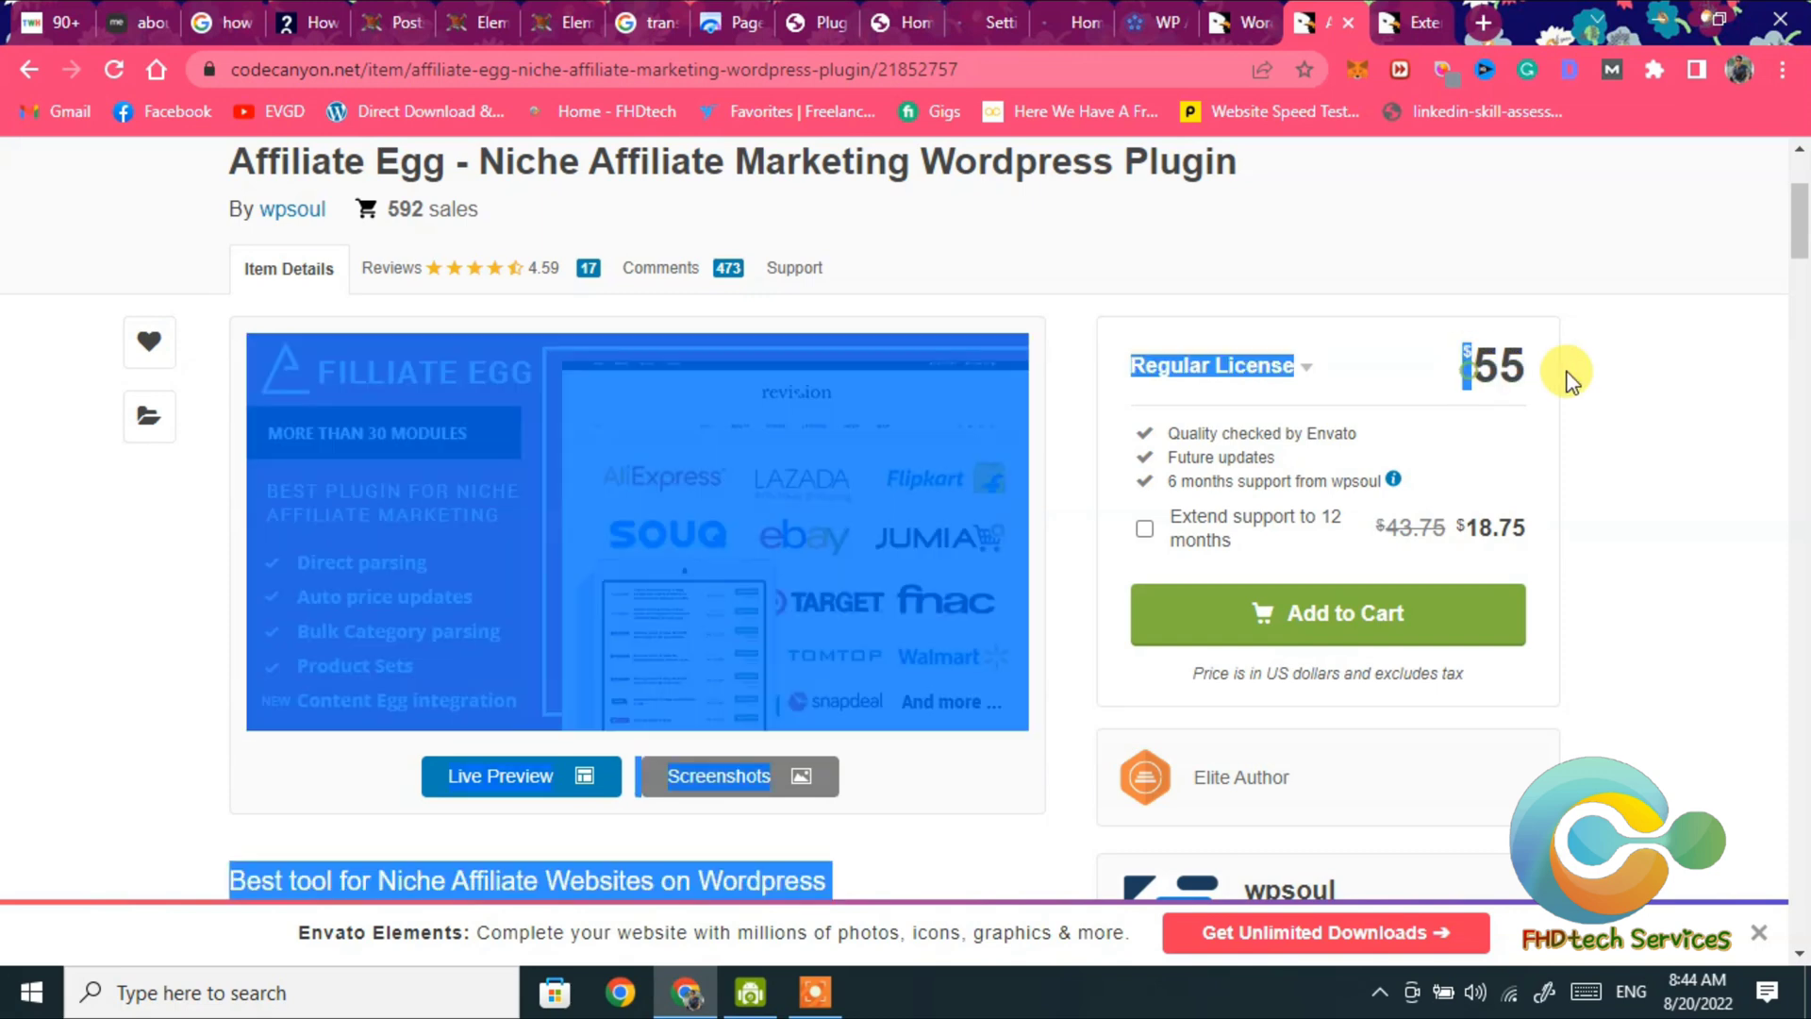
left_click(1525, 364)
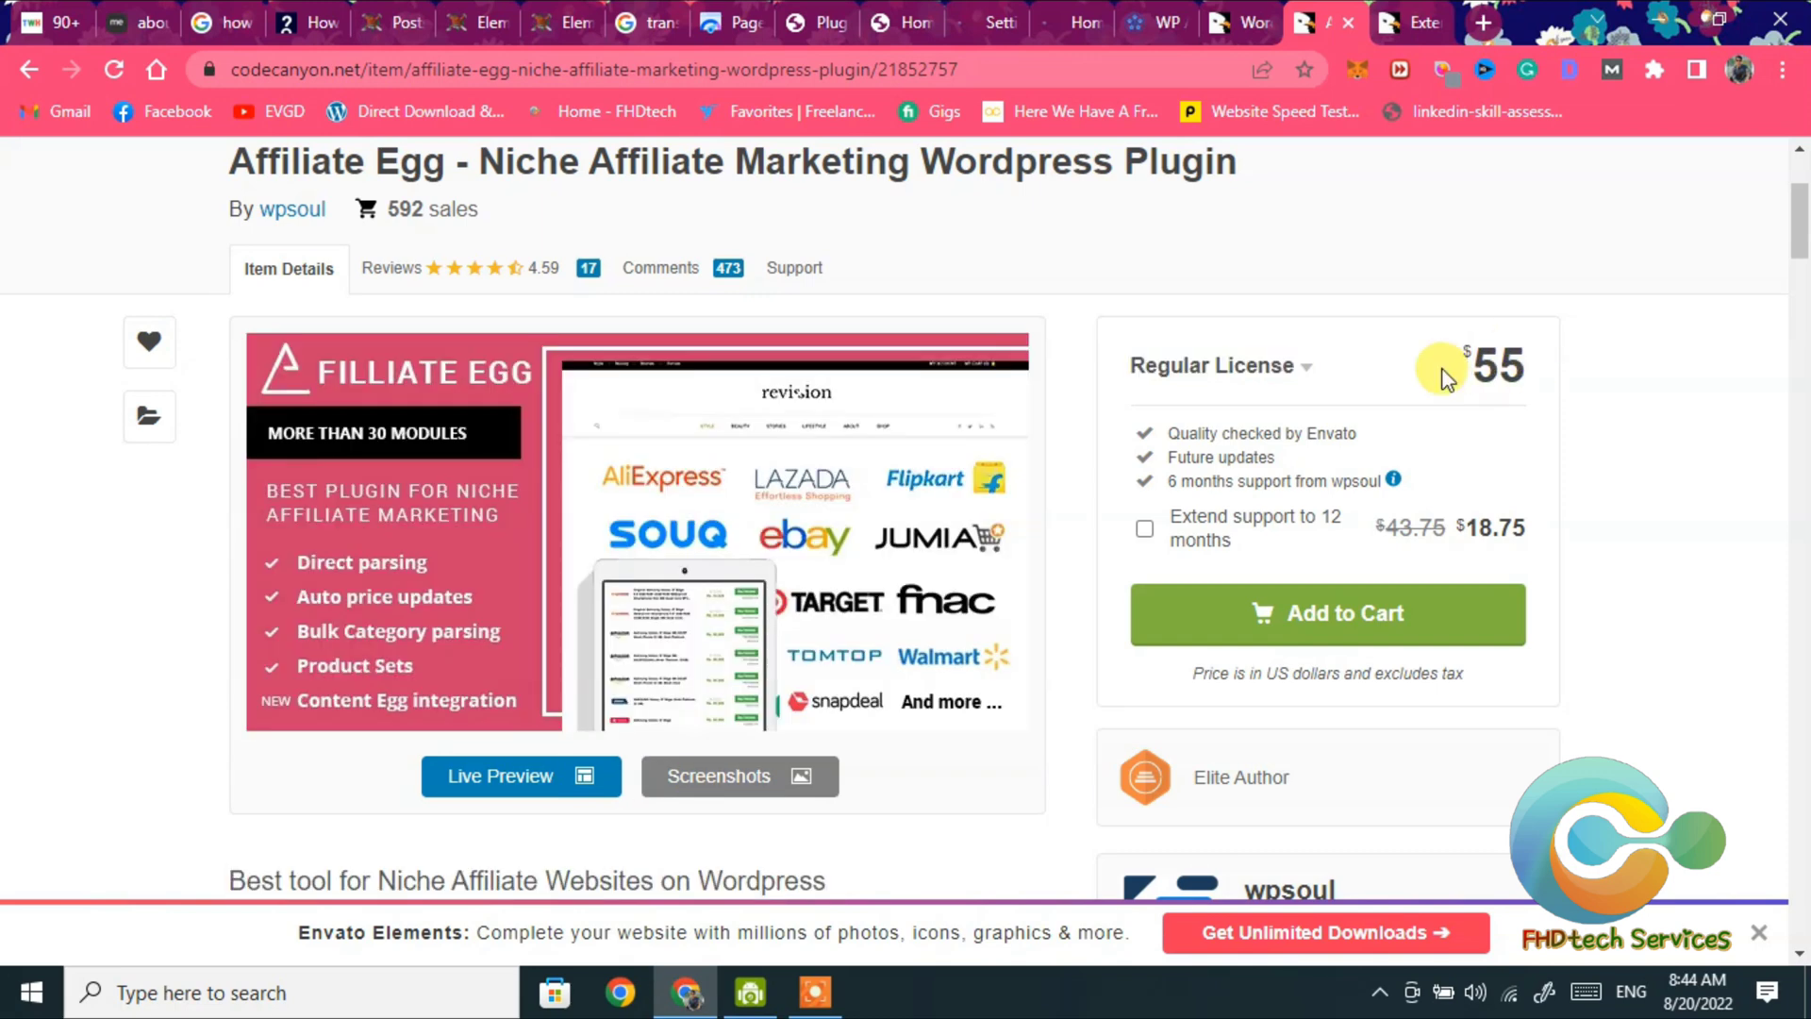
double_click(1494, 365)
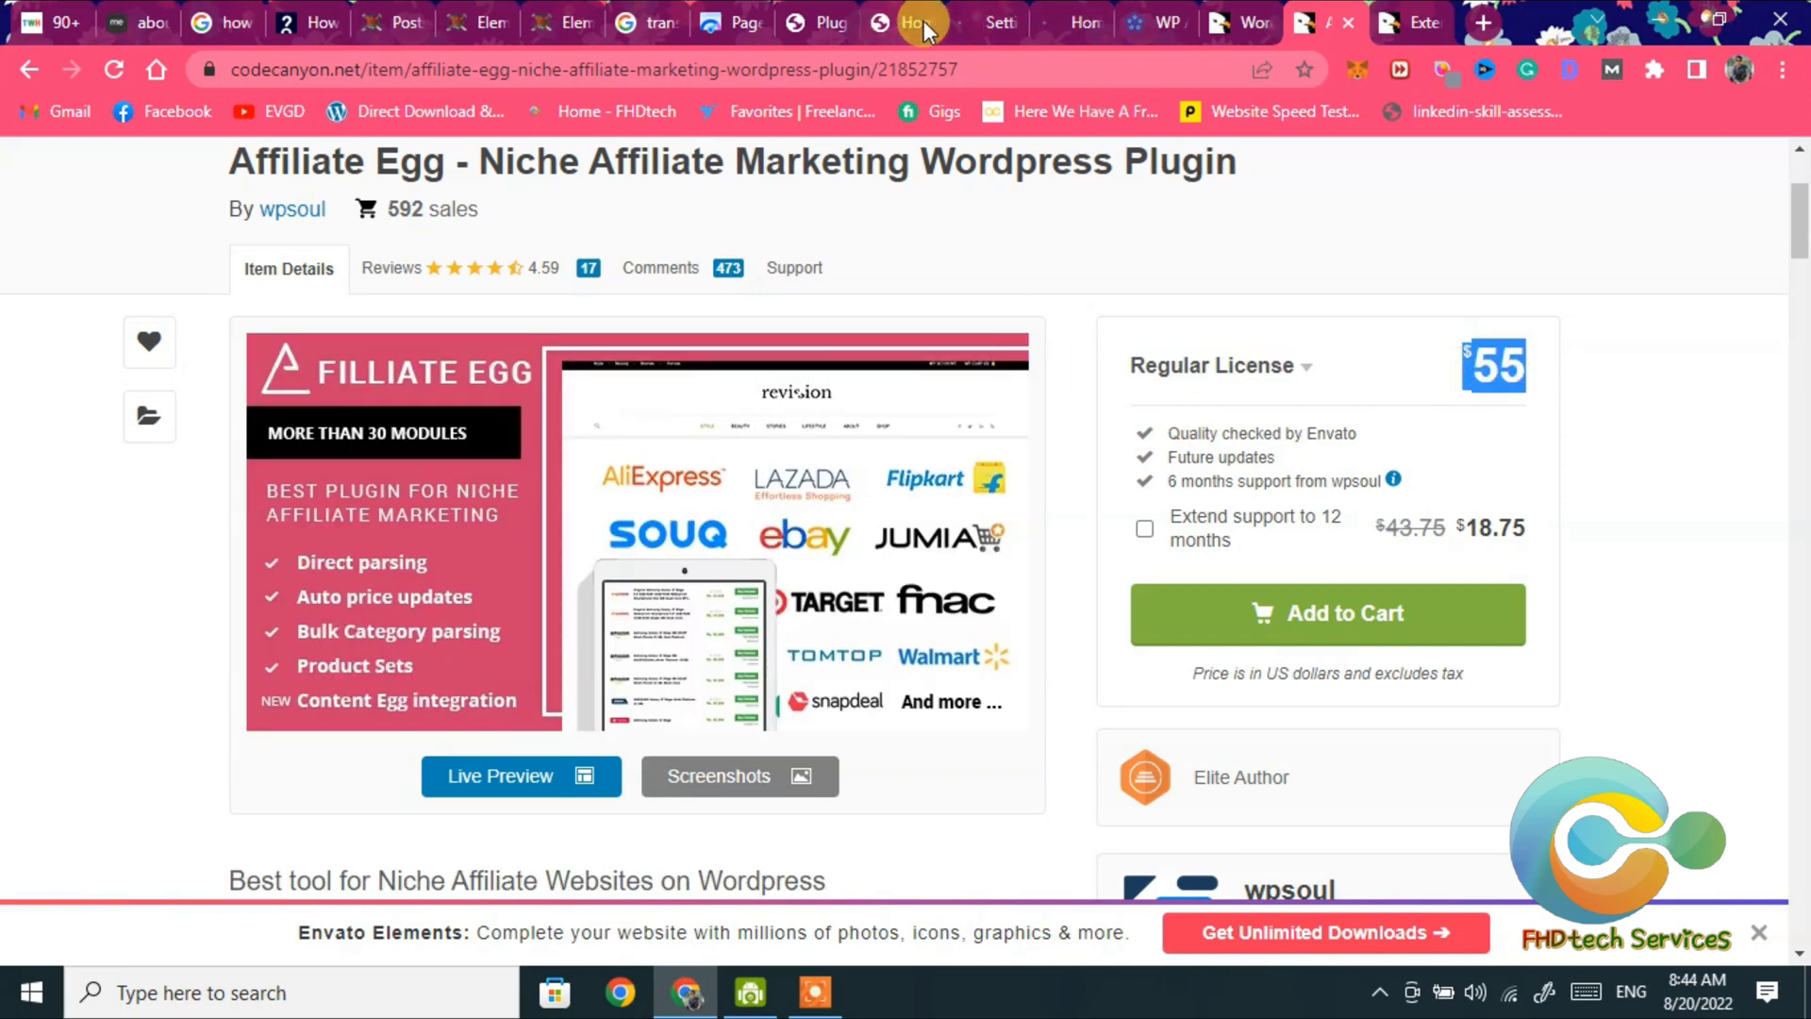
left_click(979, 21)
scroll(567, 587, "up", 1)
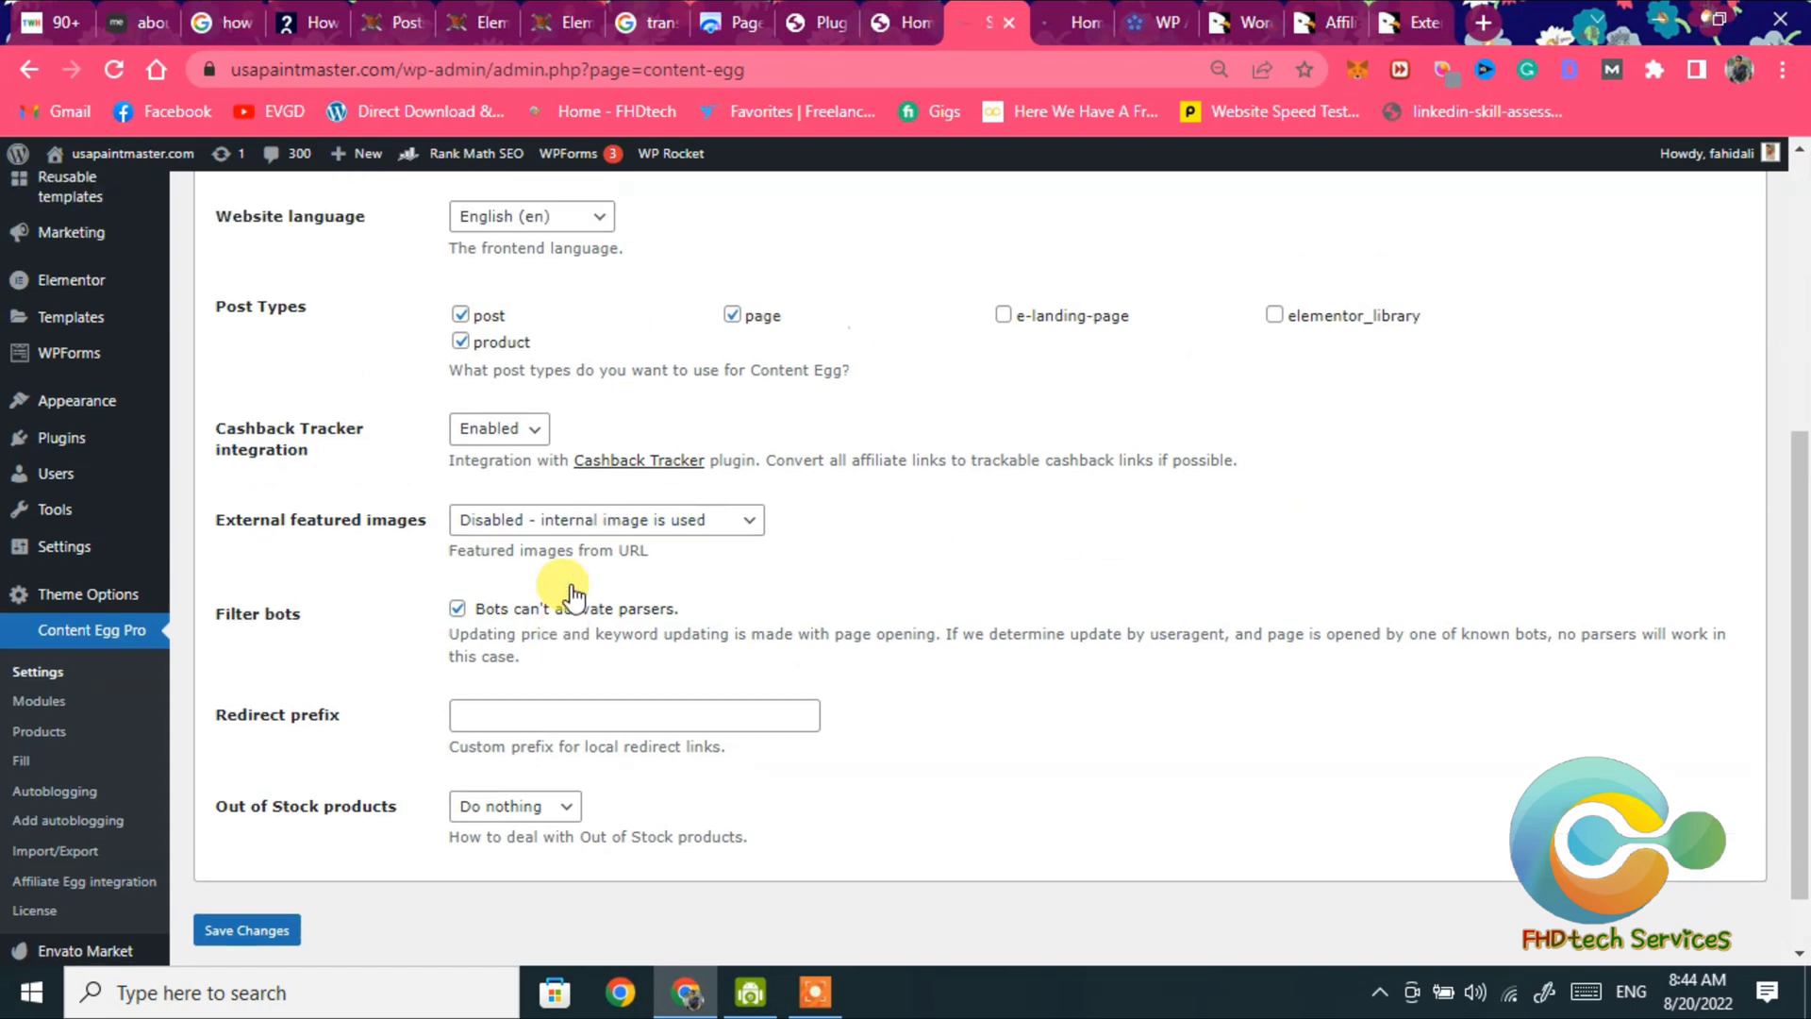
scroll(572, 594, "up", 3)
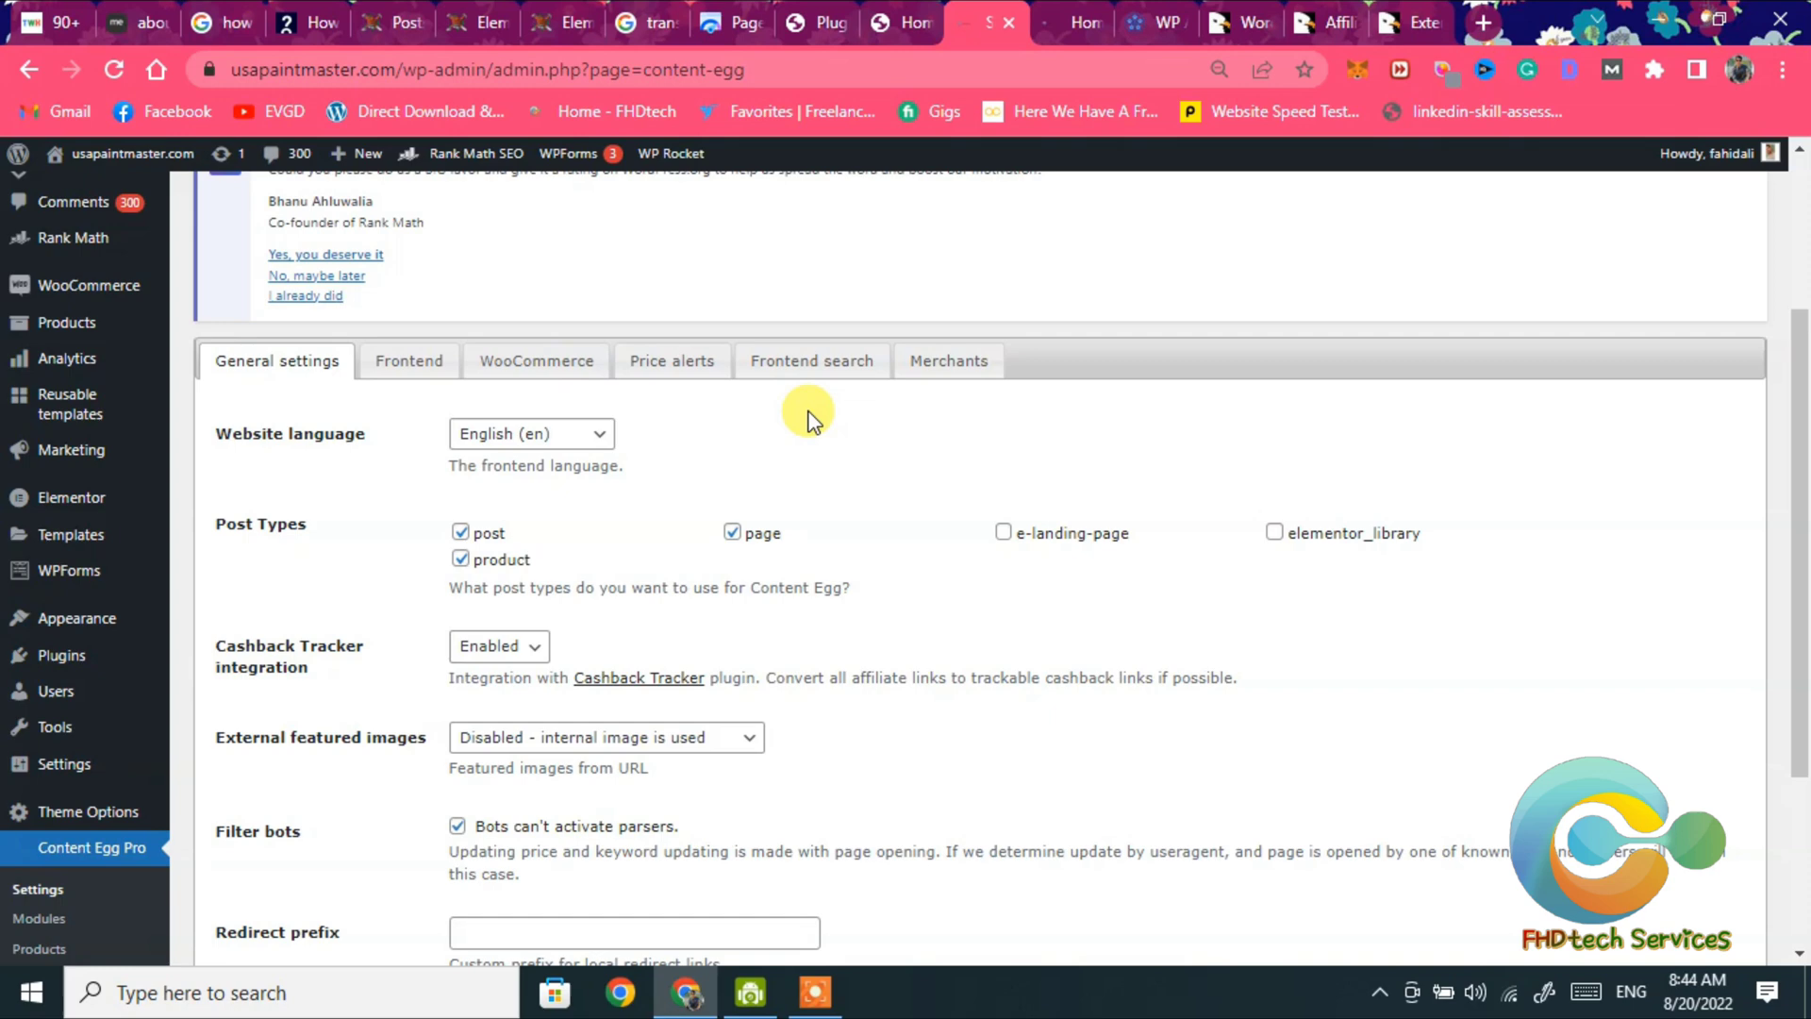
scroll(810, 421, "down", 3)
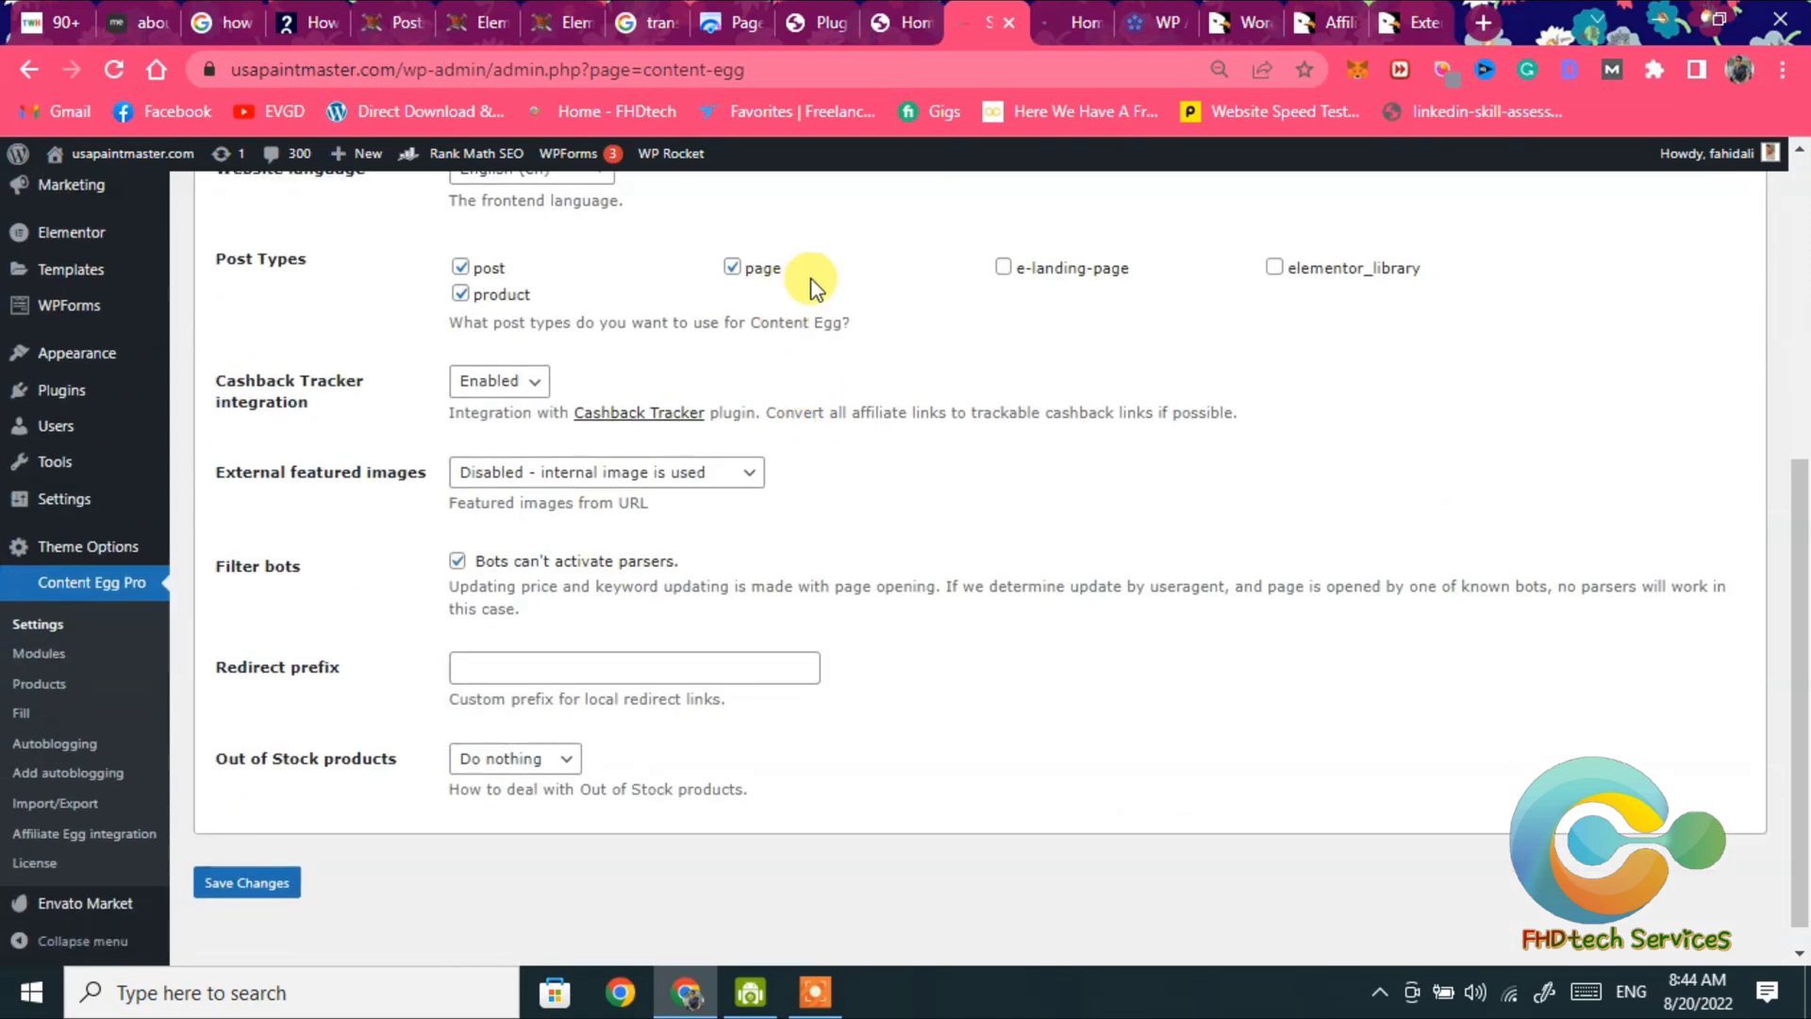
scroll(522, 406, "down", 1)
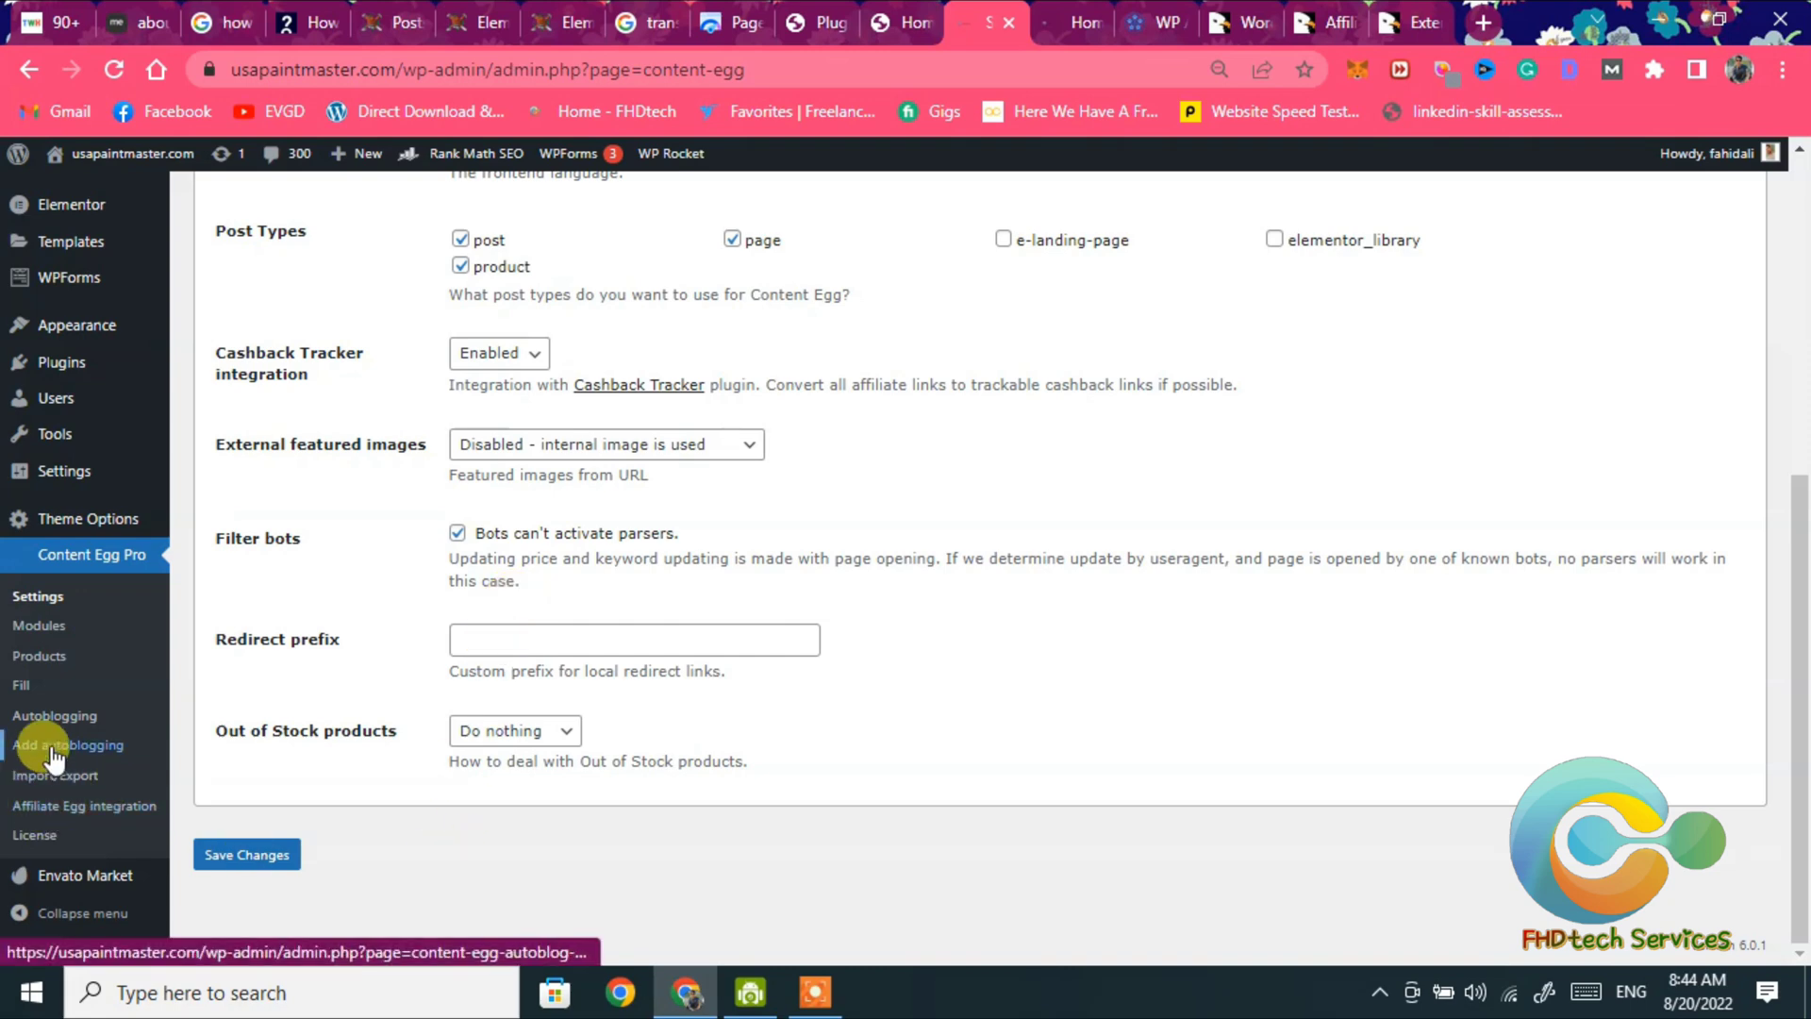
scroll(303, 769, "up", 4)
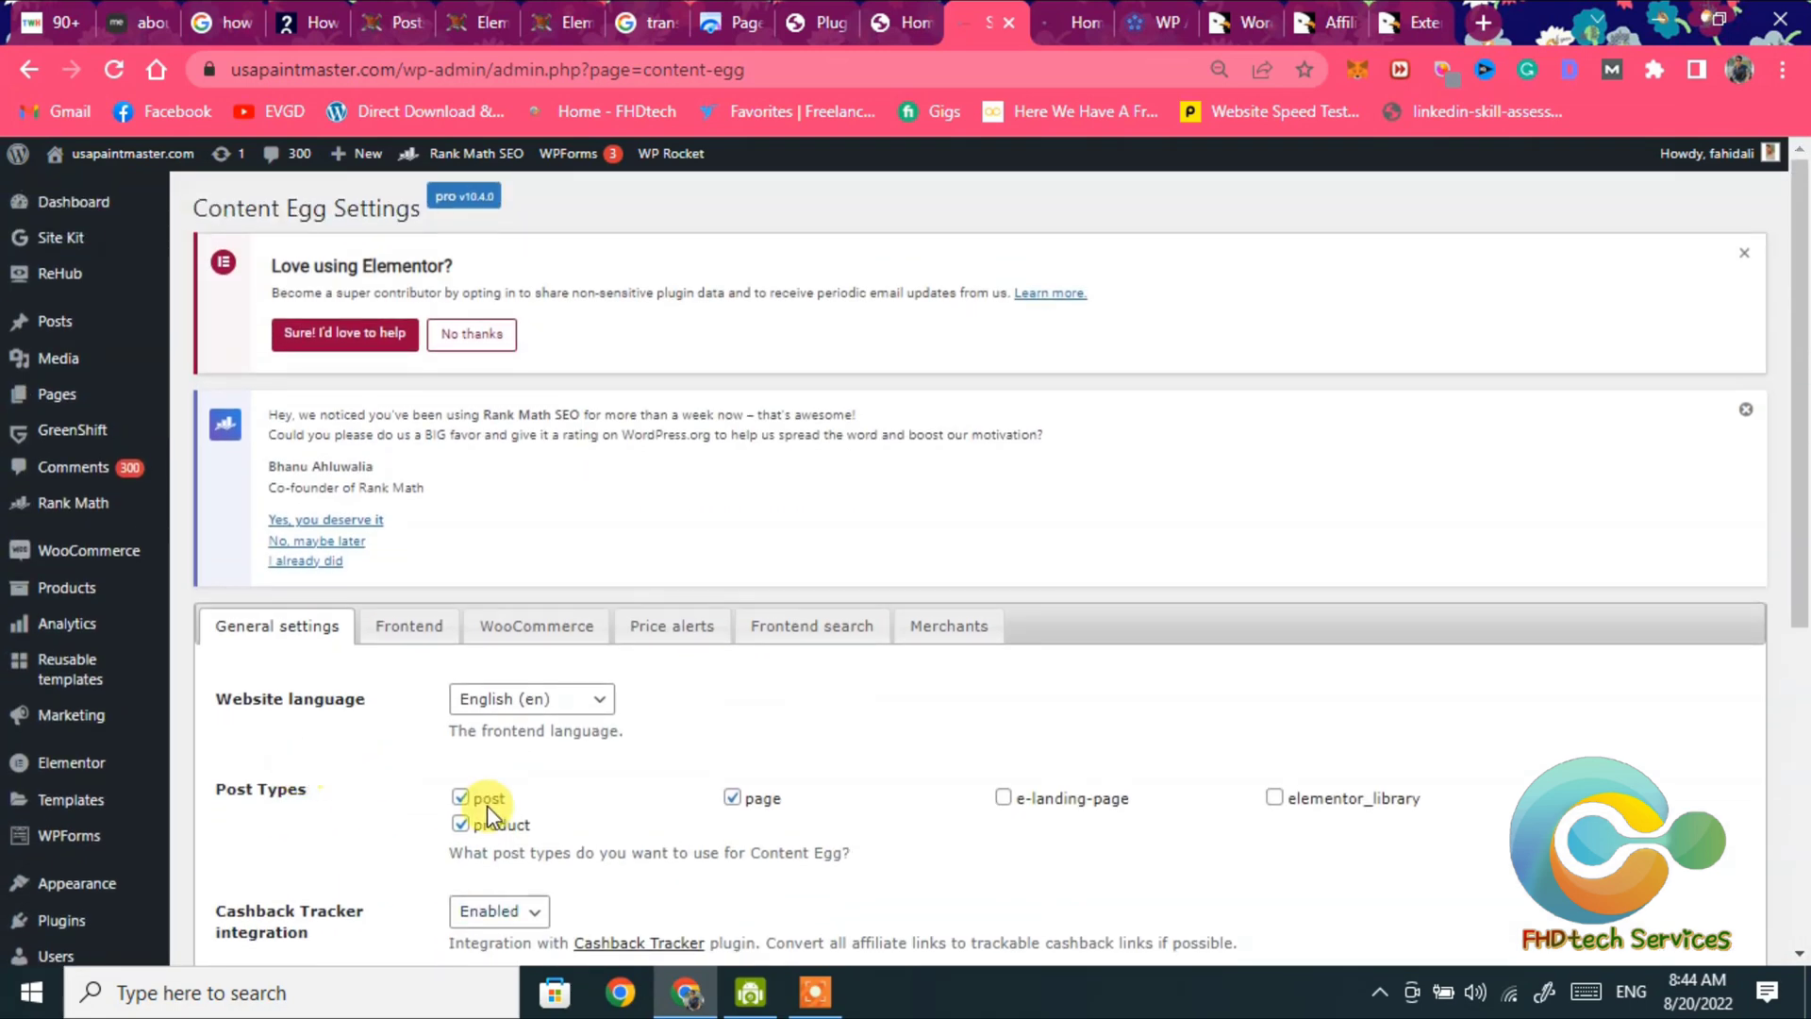
- Scroll through the Content Egg Settings page and return toward the usapaintmaster.com products
left_click(827, 990)
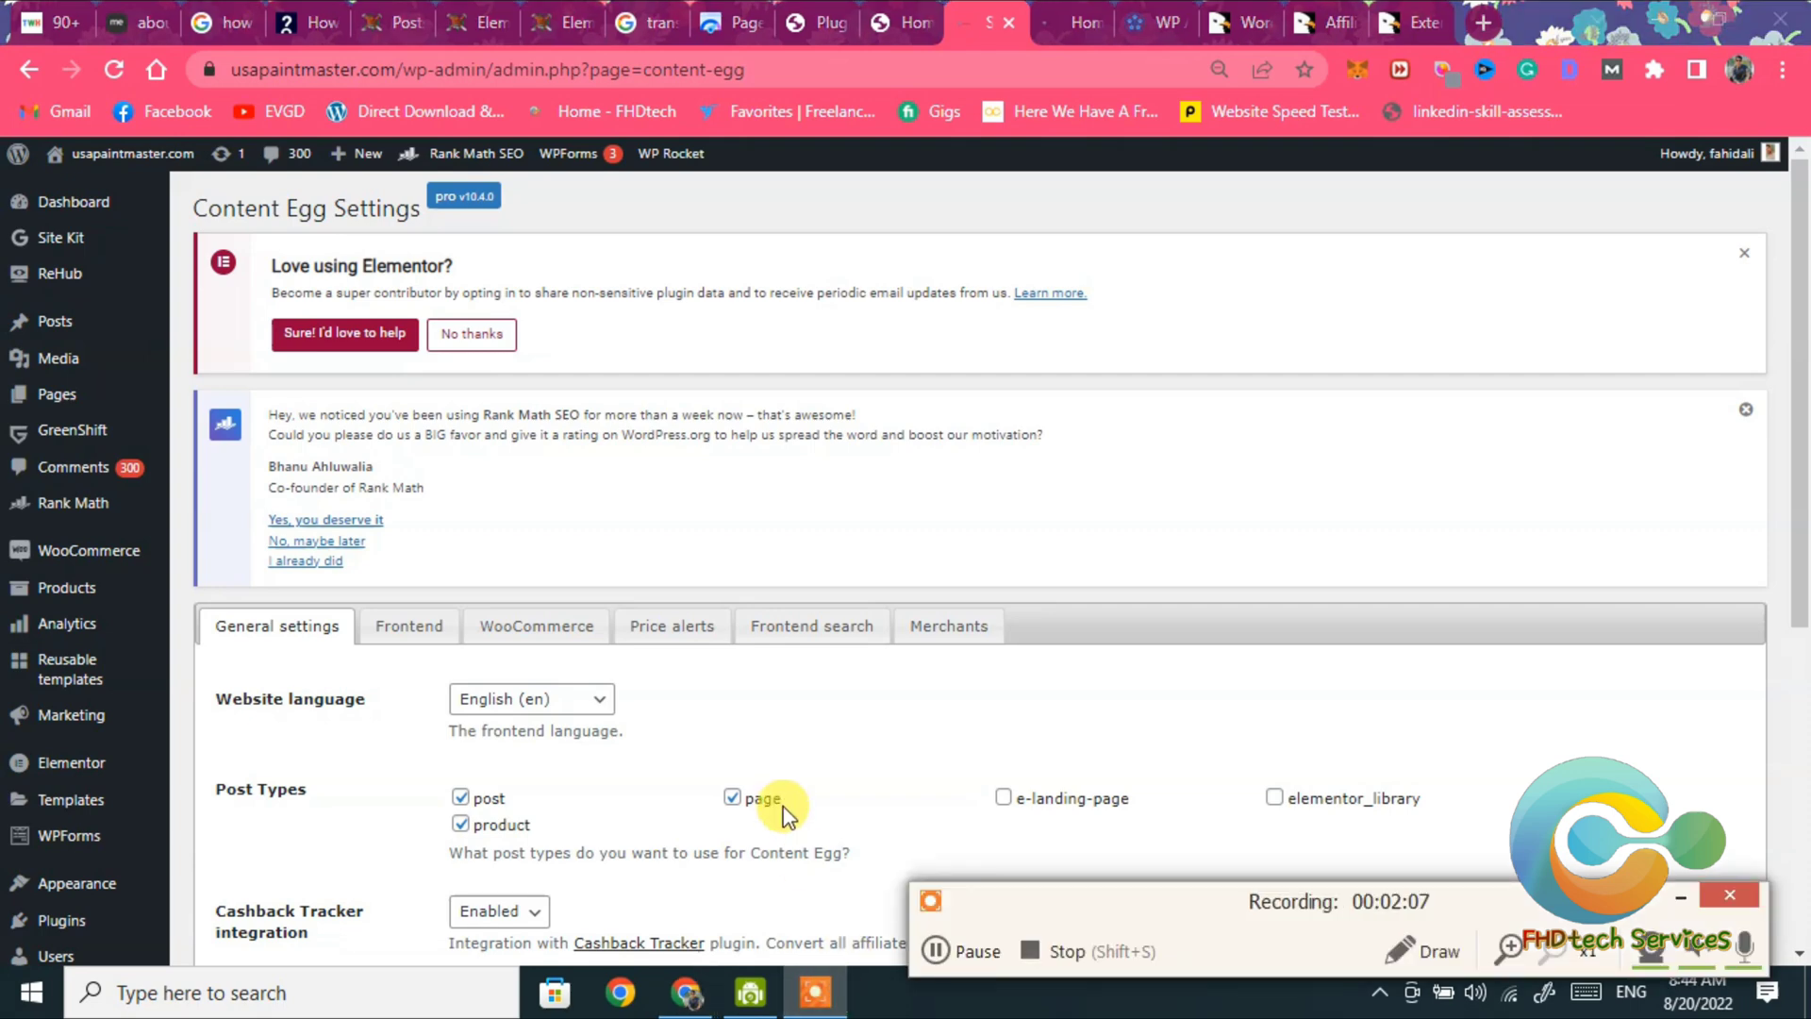